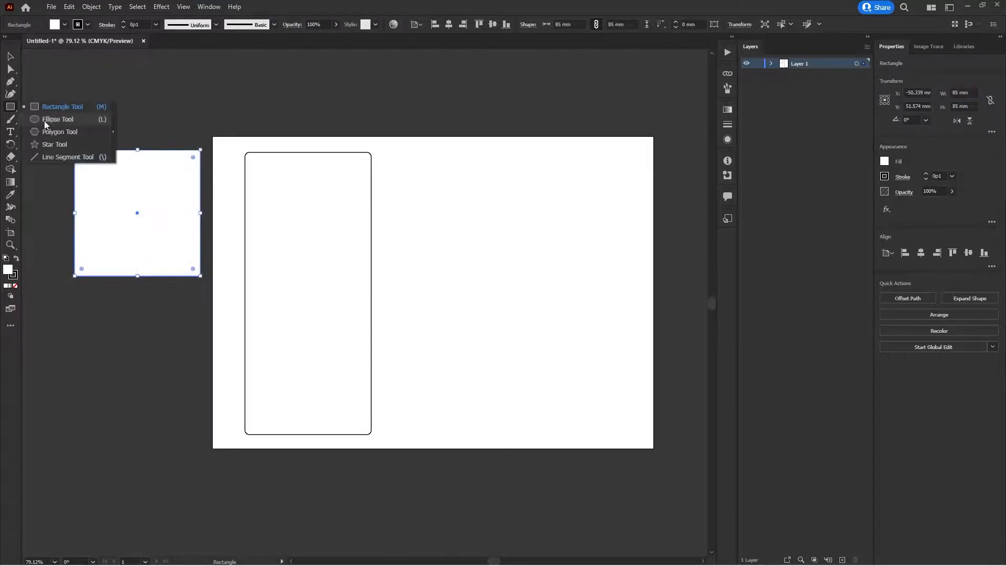
# Draw a circle inside the 85 mm square beside the artboard and centre the two shapes on each other
pyautogui.click(44, 120)
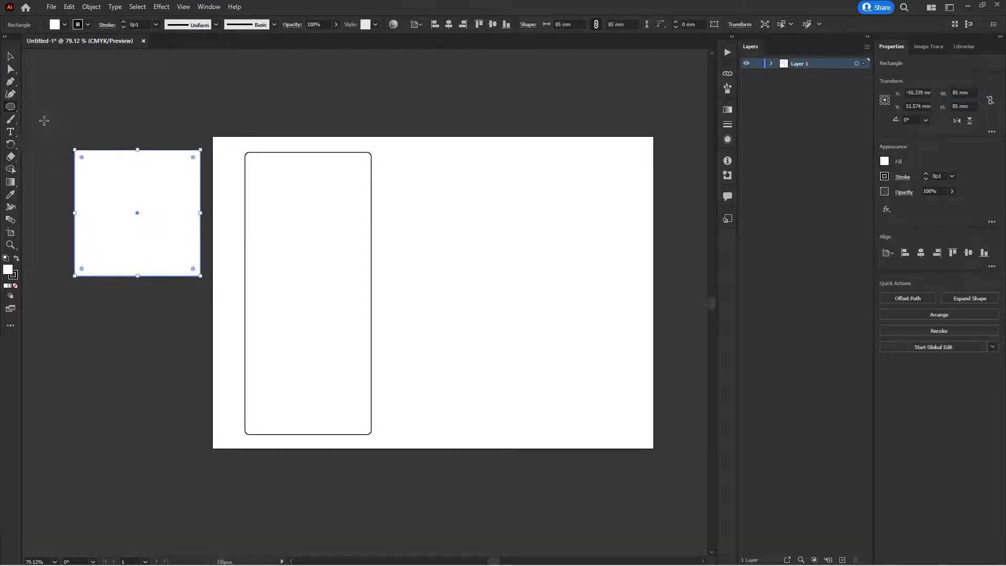
pyautogui.moveTo(116, 186); pyautogui.dragTo(177, 250)
pyautogui.press('v')
pyautogui.click(771, 63)
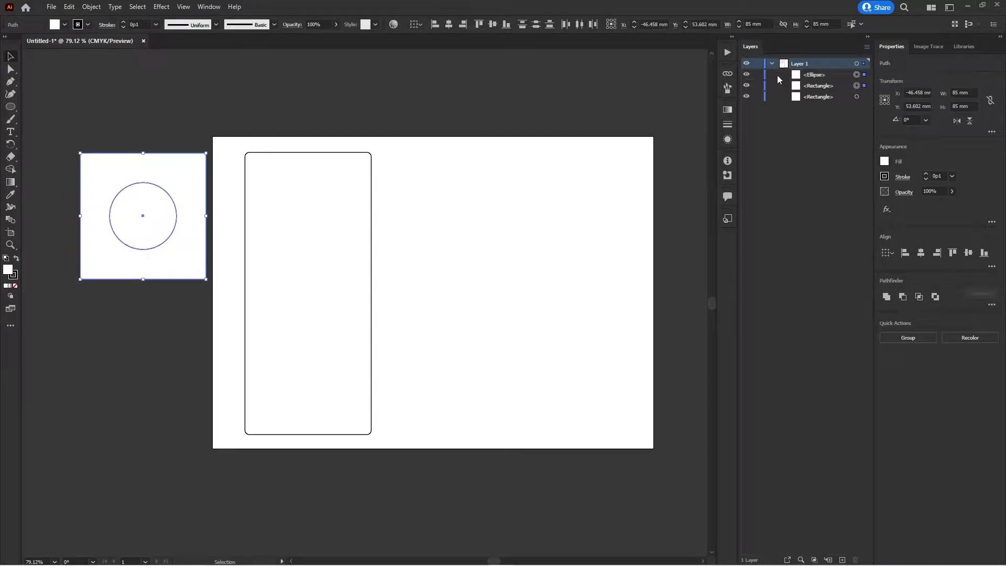
pyautogui.click(856, 75)
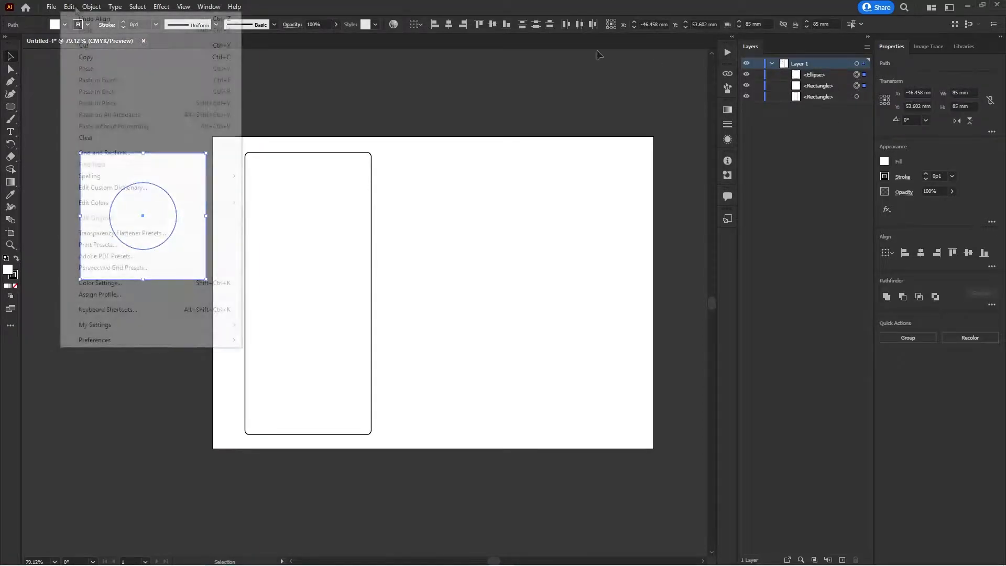
# Group the circle with the square and place the group at the top of the rounded rectangle
pyautogui.click(91, 6)
pyautogui.click(97, 57)
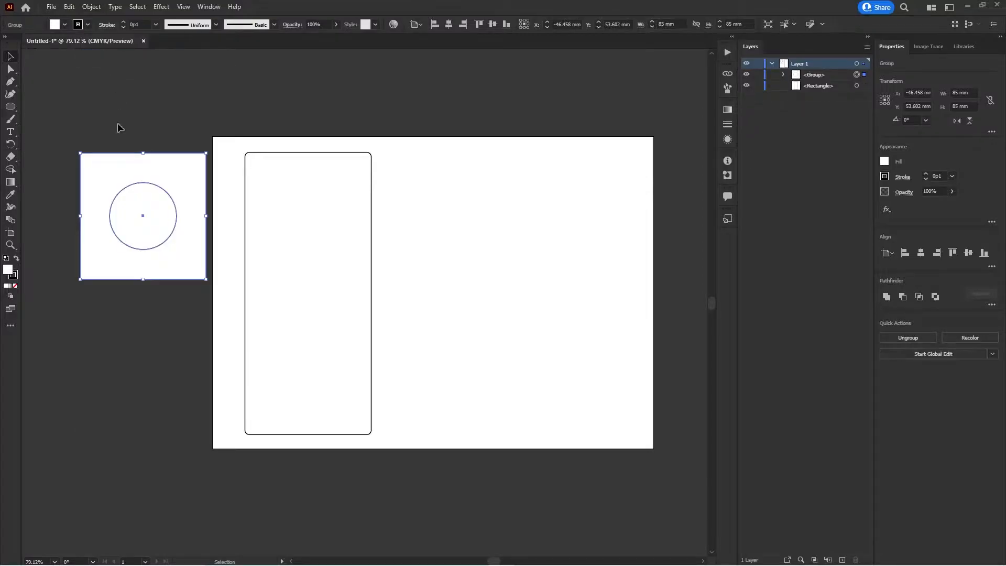
pyautogui.moveTo(135, 216); pyautogui.dragTo(298, 218)
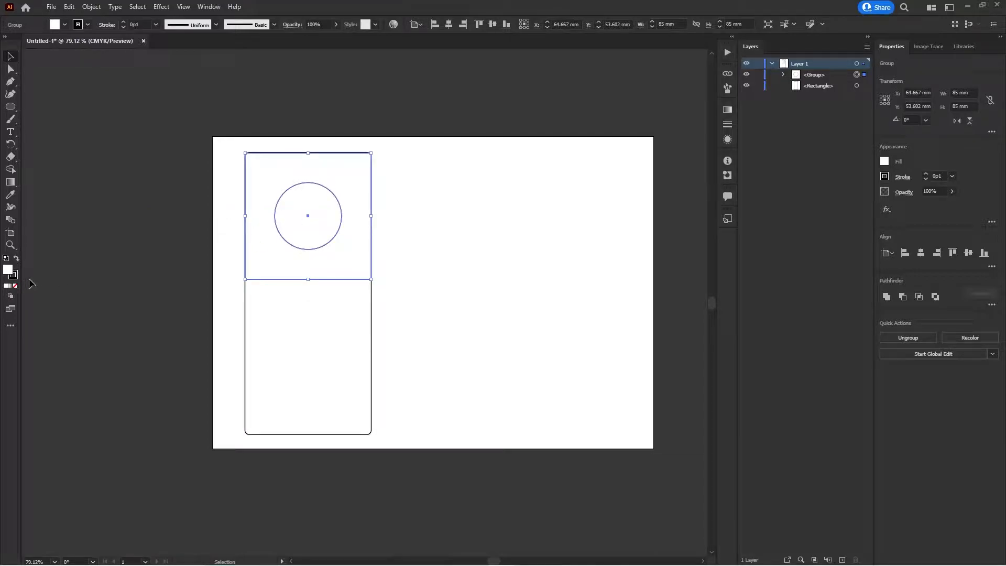
# Duplicate the rounded rectangle with its circle group and place the copy beside the original in the middle of the artboard
pyautogui.moveTo(225, 210); pyautogui.dragTo(439, 360)
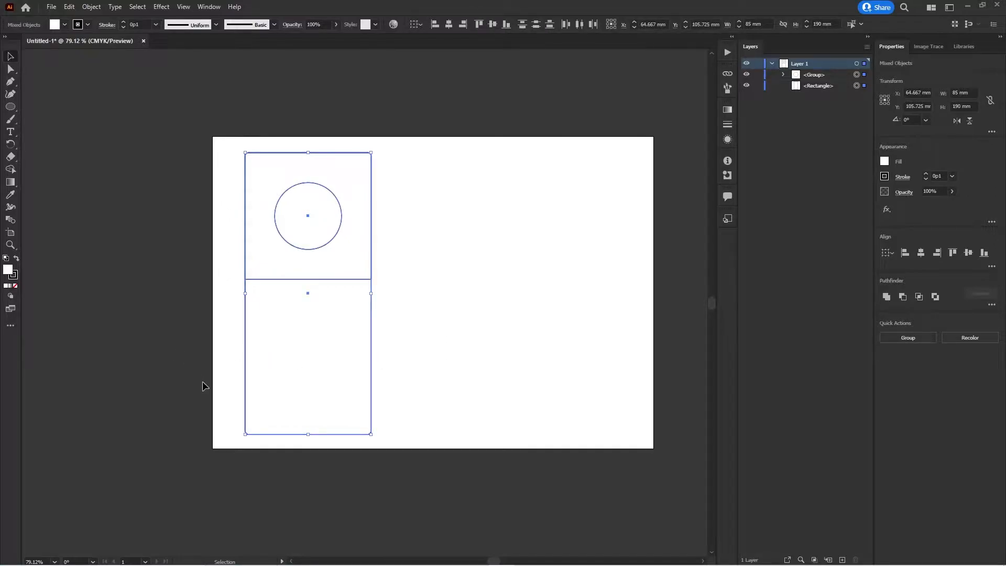
pyautogui.press('a')
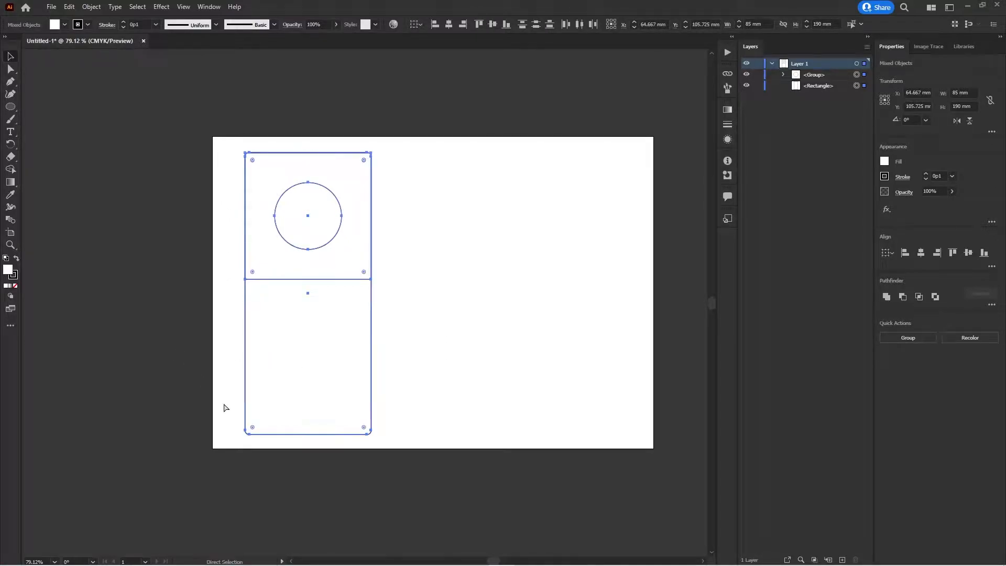
pyautogui.hotkey('ctrl', 'c')
pyautogui.hotkey('ctrl', 'v')
pyautogui.press('v')
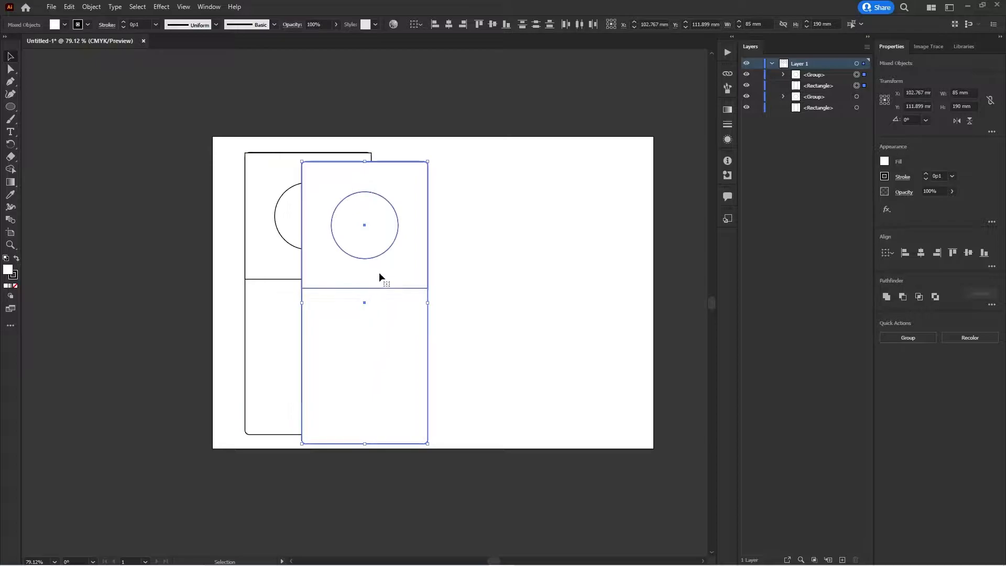
pyautogui.moveTo(386, 273); pyautogui.dragTo(472, 264)
# Add a third copy of the tag on the artboard's right side and shift the left tag closer to the middle one
pyautogui.press('a')
pyautogui.hotkey('ctrl', 'v')
pyautogui.press('v')
pyautogui.moveTo(364, 272); pyautogui.dragTo(552, 266)
pyautogui.click(326, 266)
pyautogui.keyDown('shift'); pyautogui.click(318, 317); pyautogui.keyUp('shift')
pyautogui.moveTo(329, 264); pyautogui.dragTo(340, 263)
# Group all three tags and centre the group horizontally and vertically on the artboard
pyautogui.click(233, 231)
pyautogui.hotkey('ctrl', 'a')
pyautogui.rightClick(473, 259)
pyautogui.click(499, 387)
pyautogui.click(921, 252)
pyautogui.click(968, 253)
pyautogui.click(141, 323)
pyautogui.click(272, 253)
pyautogui.rightClick(272, 253)
pyautogui.click(297, 395)
pyautogui.click(260, 262)
pyautogui.hotkey('ctrl', 'z')
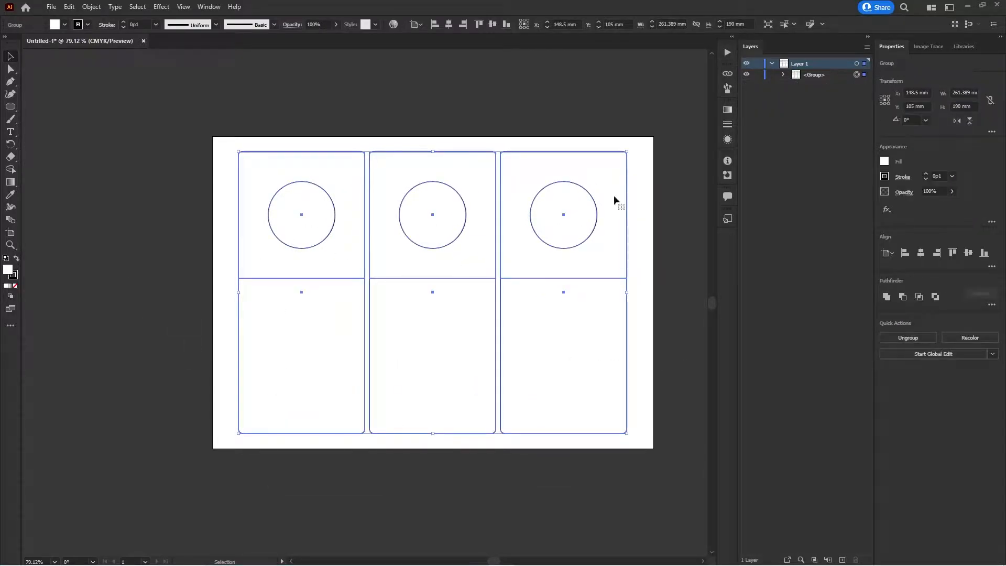
# Delete the 85 mm square from each of the three tags, keeping the circles and rounded rectangles
pyautogui.click(784, 74)
pyautogui.click(796, 86)
pyautogui.click(796, 130)
pyautogui.click(796, 174)
pyautogui.click(857, 196)
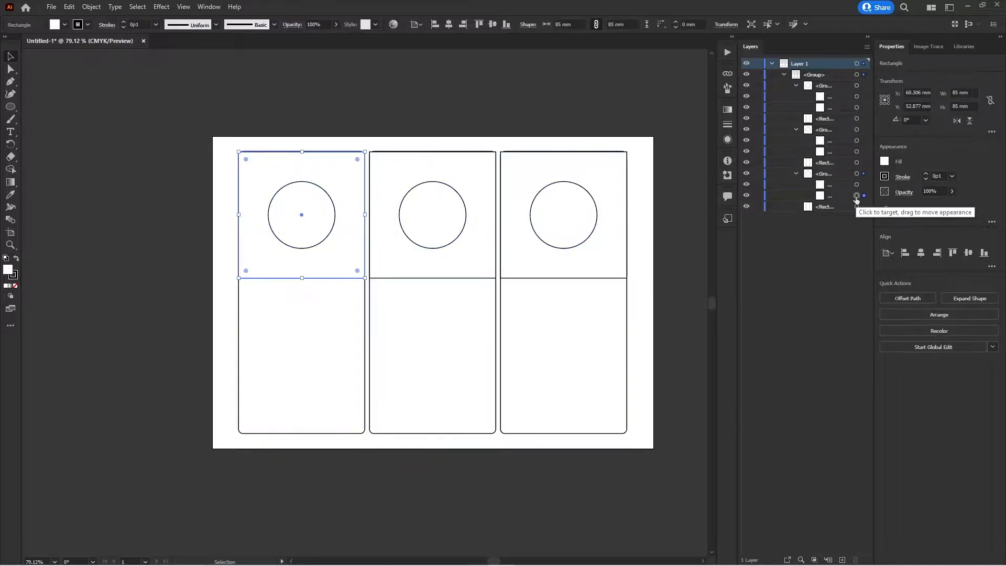
pyautogui.press('Delete')
pyautogui.click(857, 151)
pyautogui.press('Delete')
pyautogui.click(857, 107)
pyautogui.press('Delete')
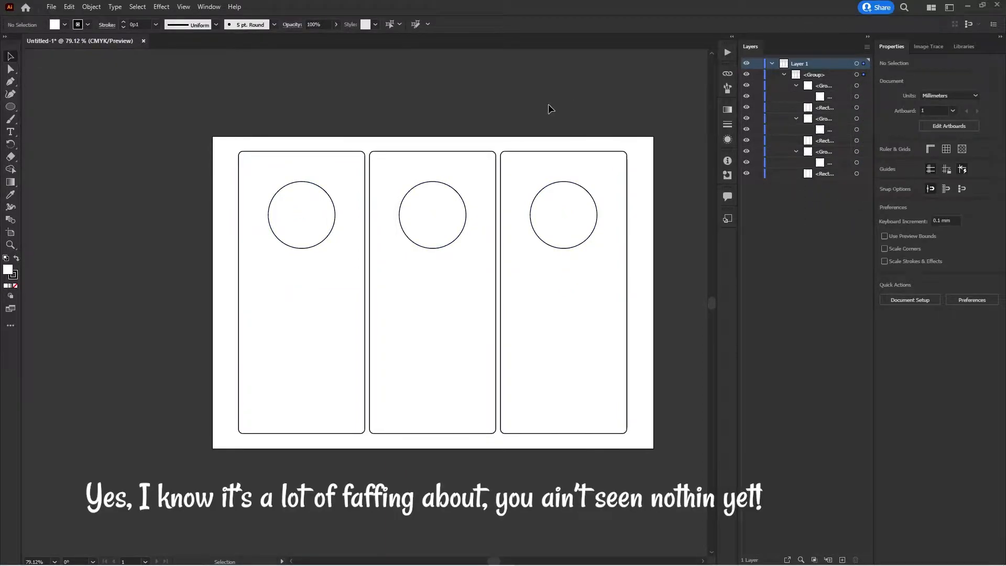
# Ungroup all the tag shapes so that every circle and rounded rectangle is a separate object
pyautogui.hotkey('ctrl', 'a')
pyautogui.click(91, 7)
pyautogui.click(104, 66)
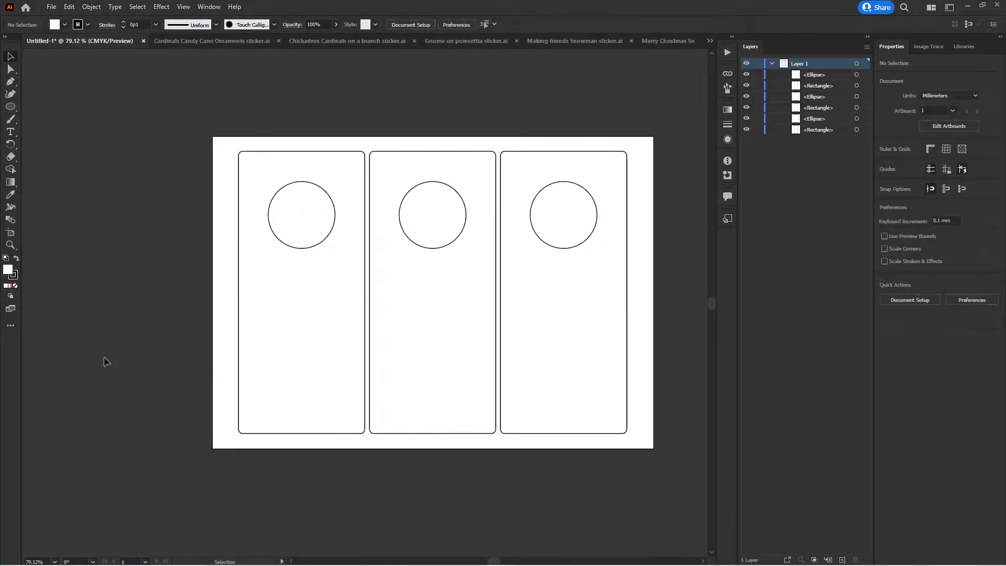
# Paste the reclining snowman with the red-striped scarf and place it at the bottom of the left tag
pyautogui.hotkey('ctrl', 'v')
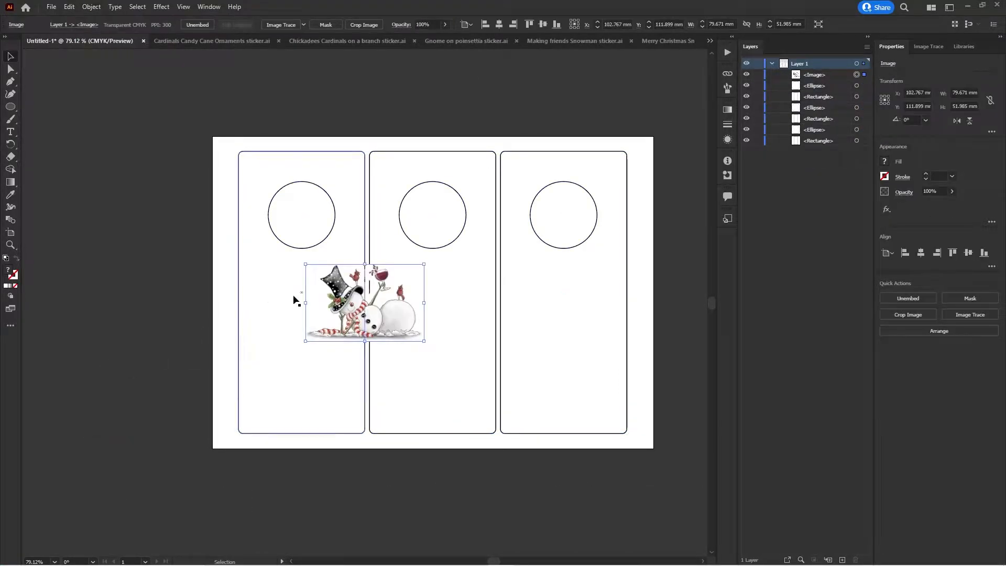
pyautogui.moveTo(375, 321); pyautogui.dragTo(309, 411)
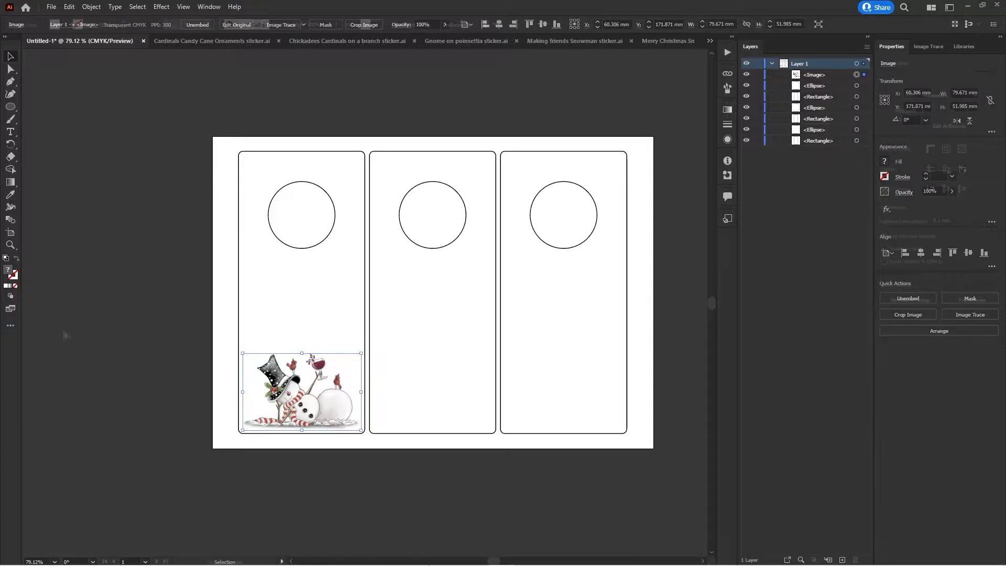
pyautogui.hotkey('ctrl', 'v')
pyautogui.moveTo(326, 270); pyautogui.dragTo(266, 366)
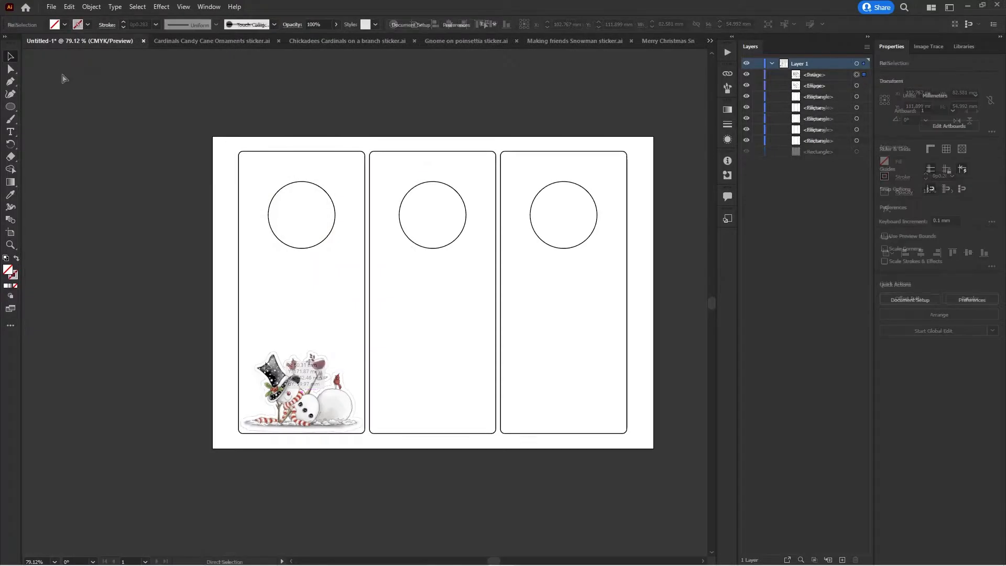
# Position the birds-on-a-branch image on the middle tag and scale it to 85%
pyautogui.moveTo(416, 388); pyautogui.dragTo(411, 304)
pyautogui.click(91, 7)
pyautogui.moveTo(96, 19)
pyautogui.click(248, 67)
pyautogui.write('85')
pyautogui.press('Tab')
pyautogui.press('Return')
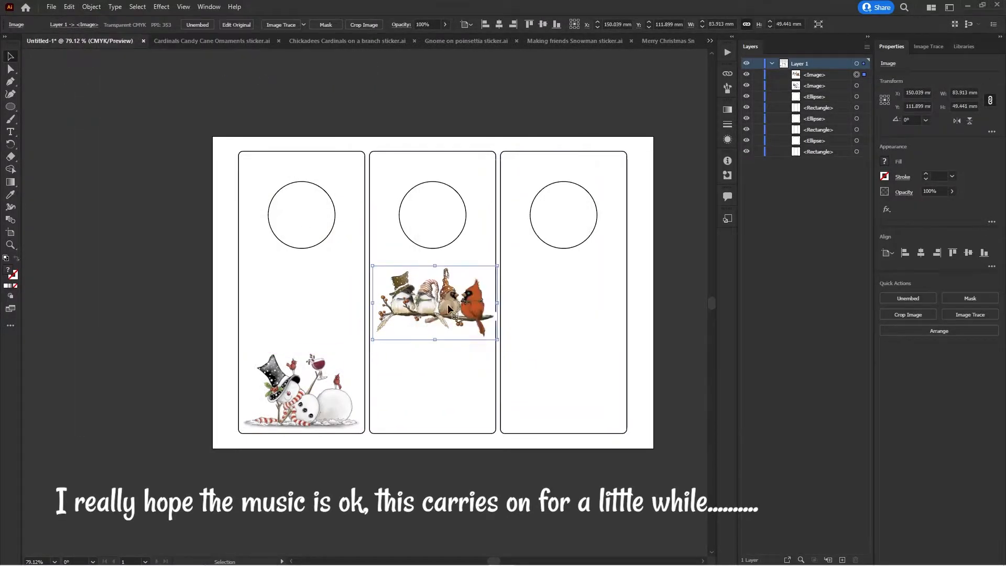
# Resize the tipsy snowman with the wine glass to about 83 mm wide and place it at the bottom of the right tag
pyautogui.moveTo(361, 295); pyautogui.dragTo(561, 361)
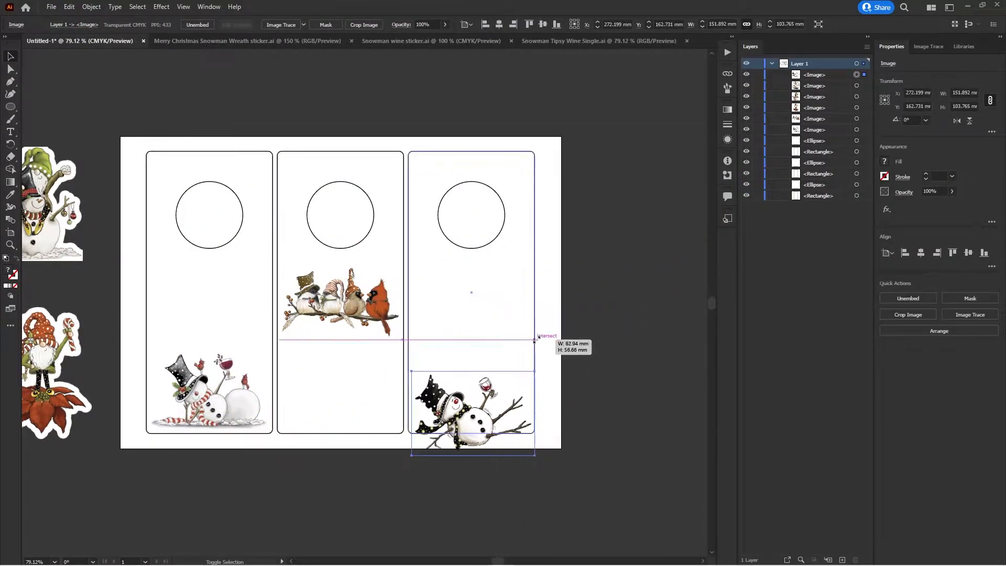
pyautogui.moveTo(462, 425); pyautogui.dragTo(460, 403)
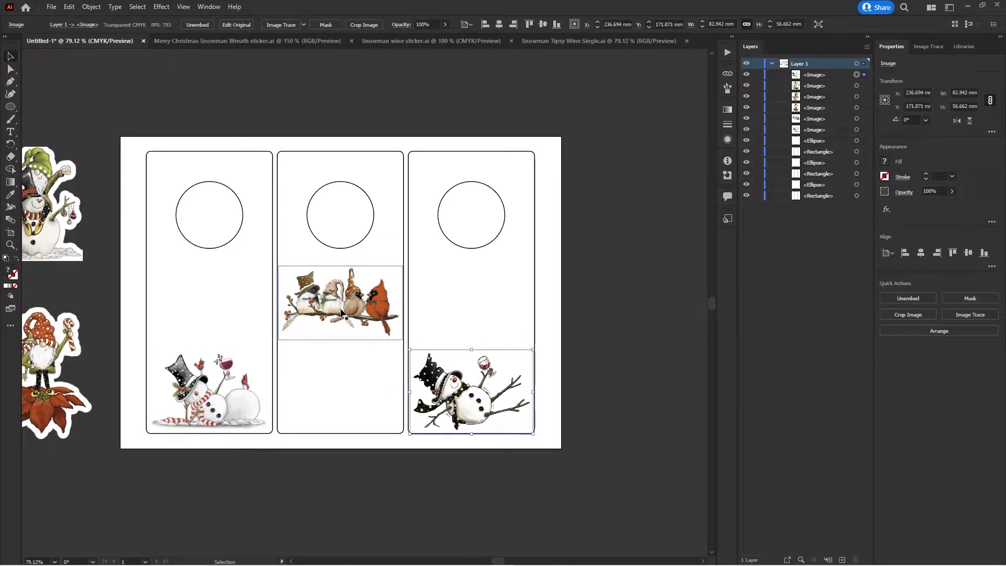
pyautogui.moveTo(497, 562); pyautogui.dragTo(493, 562)
# Move the gnome-and-snowman image off the artboard and delete the birds-on-a-branch image from the middle tag
pyautogui.moveTo(145, 204); pyautogui.dragTo(455, 400)
pyautogui.moveTo(327, 401); pyautogui.dragTo(328, 404)
pyautogui.moveTo(618, 384); pyautogui.dragTo(147, 177)
pyautogui.click(439, 318)
pyautogui.press('Delete')
# Place the Merry Christmas wreath snowman on the right tag and reorder it beneath the circle in the layer stack
pyautogui.moveTo(159, 361)
pyautogui.mouseDown()
pyautogui.moveTo(595, 385)
pyautogui.moveTo(178, 362)
pyautogui.mouseUp()
pyautogui.moveTo(89, 306); pyautogui.dragTo(239, 339)
pyautogui.moveTo(292, 356); pyautogui.dragTo(607, 395)
pyautogui.click(864, 184)
pyautogui.moveTo(814, 85); pyautogui.dragTo(813, 135)
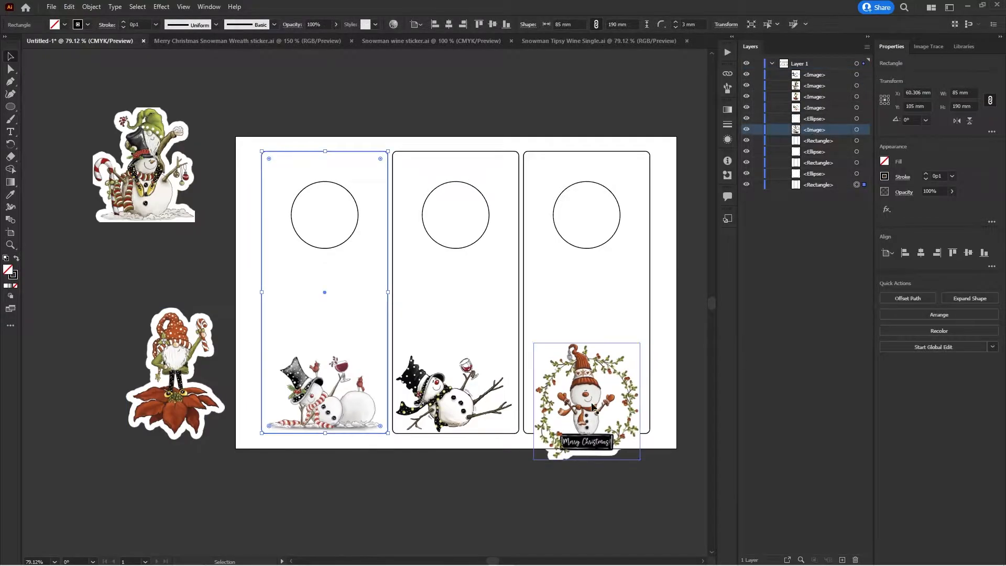
pyautogui.moveTo(592, 408); pyautogui.dragTo(593, 366)
# Start cropping the wreath snowman image above the Merry Christmas sign while keeping the wreath's full width
pyautogui.click(273, 24)
pyautogui.click(11, 244)
pyautogui.click(588, 367)
pyautogui.click(371, 329)
pyautogui.click(10, 57)
pyautogui.moveTo(360, 360); pyautogui.dragTo(361, 312)
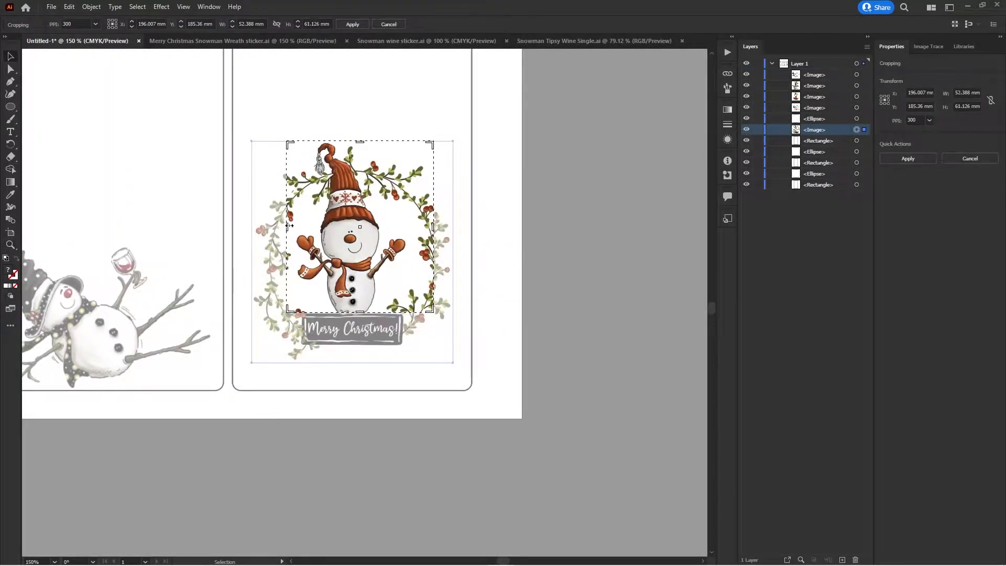
pyautogui.moveTo(288, 226); pyautogui.dragTo(252, 226)
pyautogui.moveTo(433, 227); pyautogui.dragTo(453, 229)
# Fine-tune the lower crop edge to just below the snowman's base and apply the crop
pyautogui.click(10, 245)
pyautogui.click(358, 309)
pyautogui.click(360, 308)
pyautogui.click(360, 307)
pyautogui.click(10, 56)
pyautogui.moveTo(359, 298); pyautogui.dragTo(362, 305)
pyautogui.press('Return')
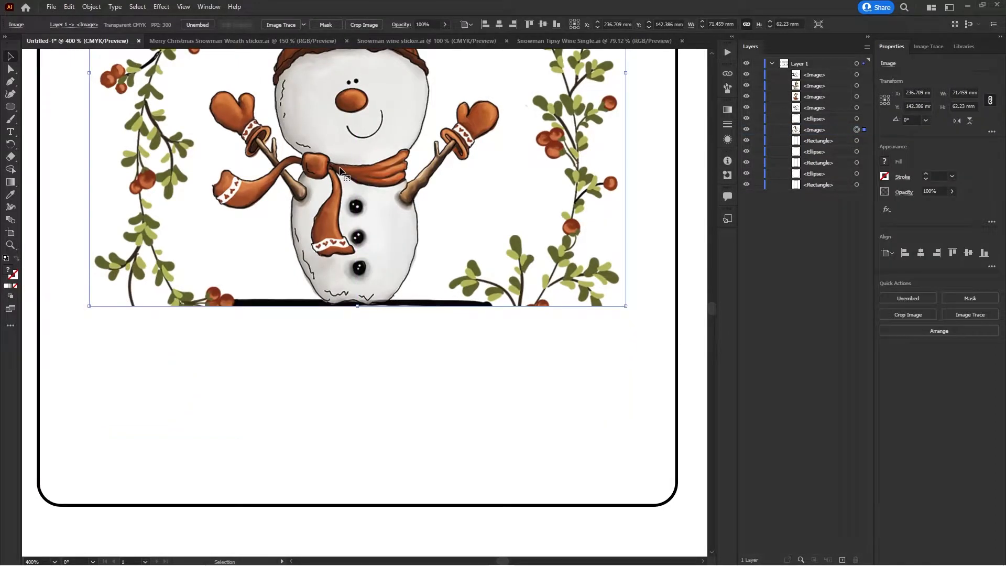
# Move the cropped wreath snowman down so its base sits on the right tag's bottom edge
pyautogui.moveTo(339, 170); pyautogui.dragTo(363, 347)
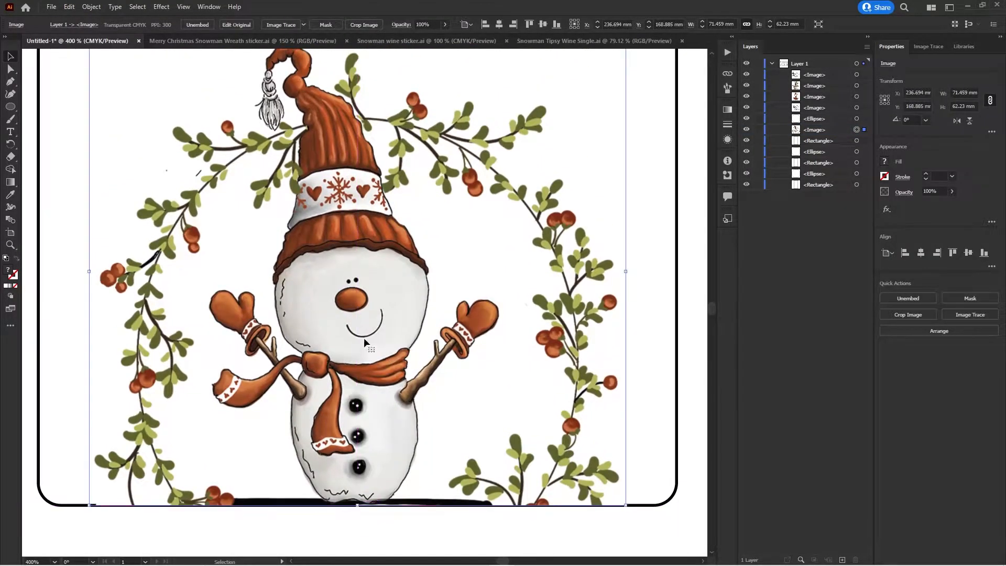
pyautogui.click(54, 561)
pyautogui.click(70, 410)
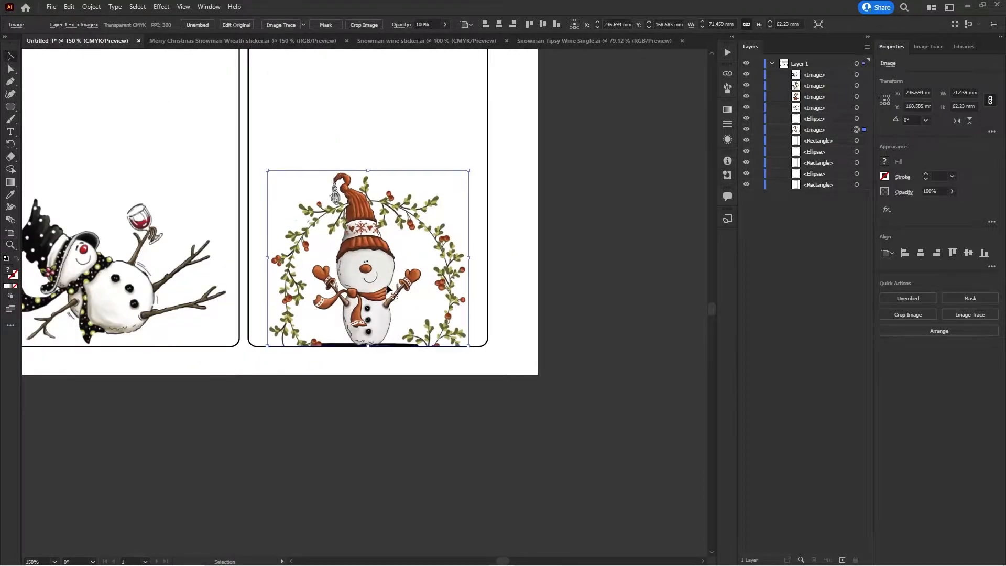
pyautogui.click(396, 440)
pyautogui.click(55, 562)
pyautogui.click(72, 424)
pyautogui.hscroll(-5, 158, 399)
pyautogui.scroll(3, 163, 414)
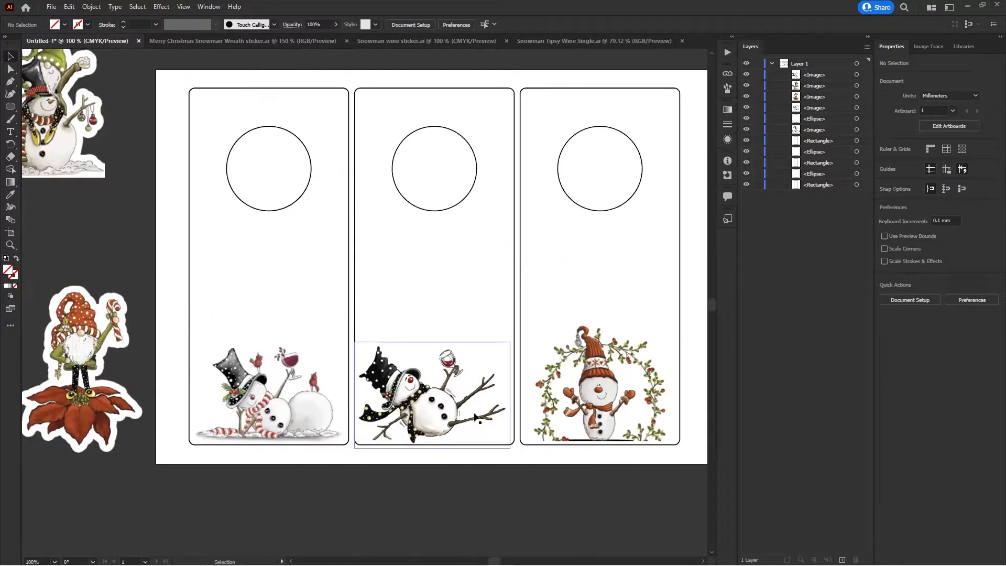
pyautogui.hscroll(1, 166, 419)
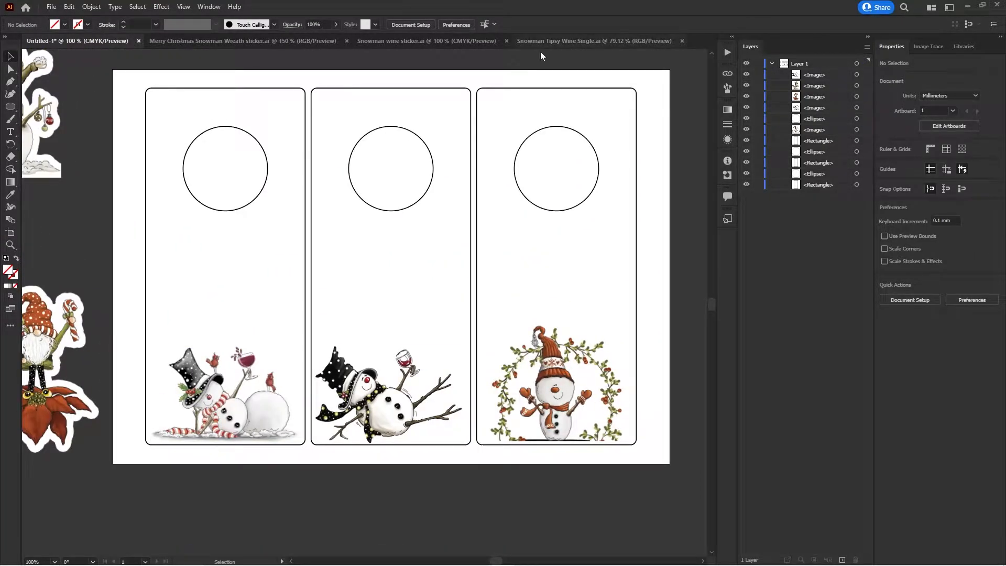
# Set the width of all three rounded rectangles to 80 mm and recentre the tipsy snowman on the middle tag
pyautogui.click(953, 92)
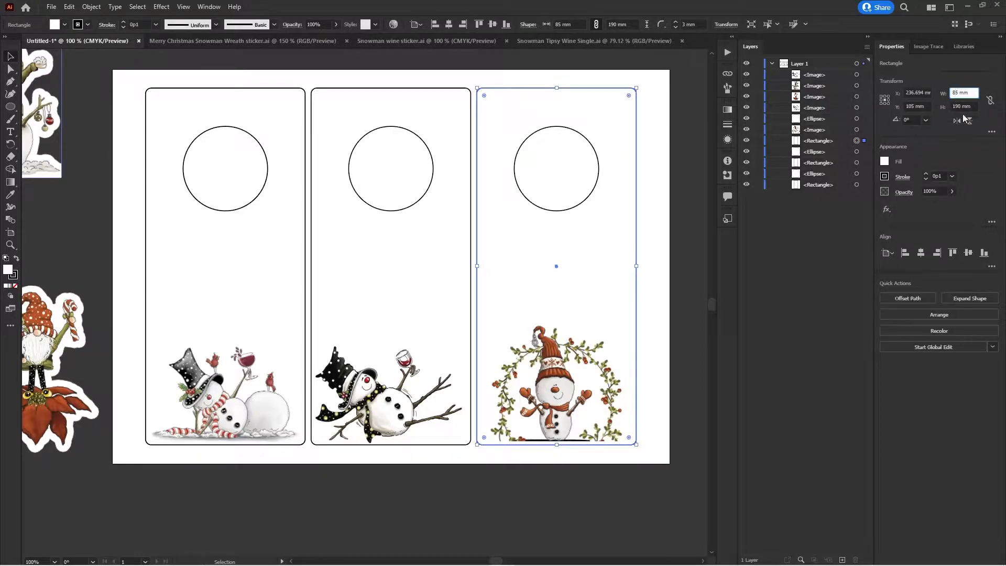
pyautogui.write('80')
pyautogui.press('Return')
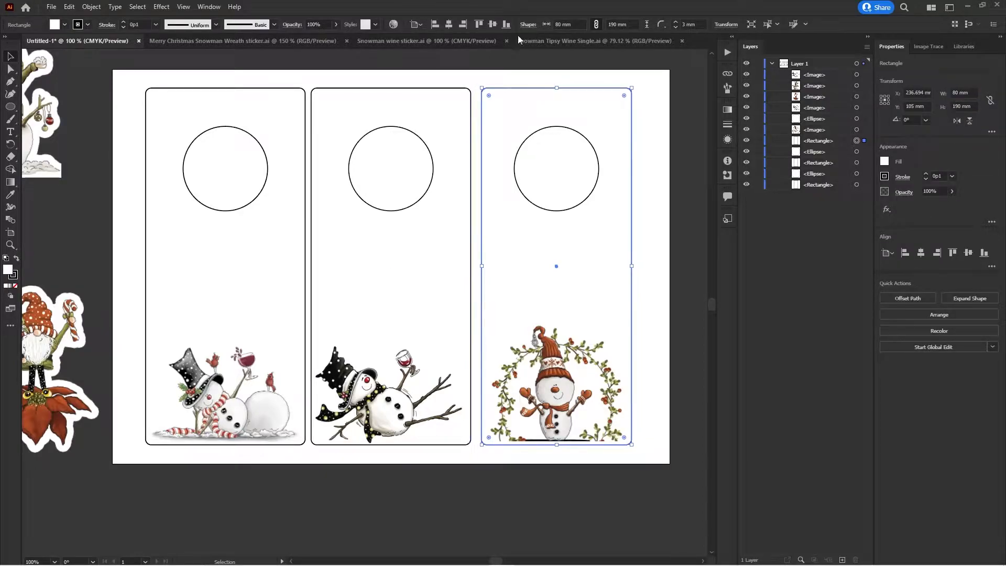
pyautogui.write('80')
pyautogui.press('Return')
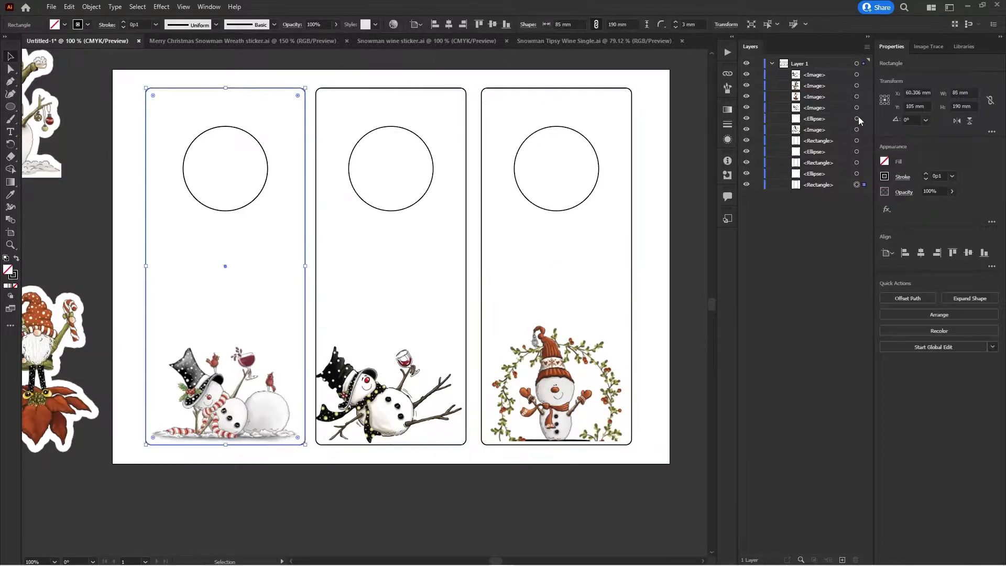
pyautogui.write('80')
pyautogui.press('Return')
pyautogui.moveTo(386, 415); pyautogui.dragTo(389, 417)
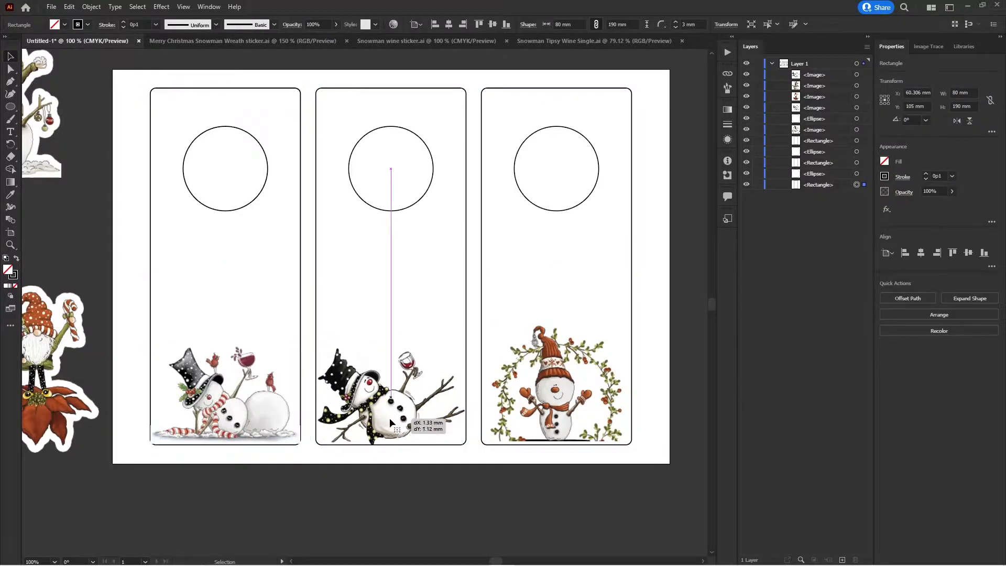
# Replace the cropped snowman on the right tag with the full Merry Christmas wreath image
pyautogui.click(557, 388)
pyautogui.press('Delete')
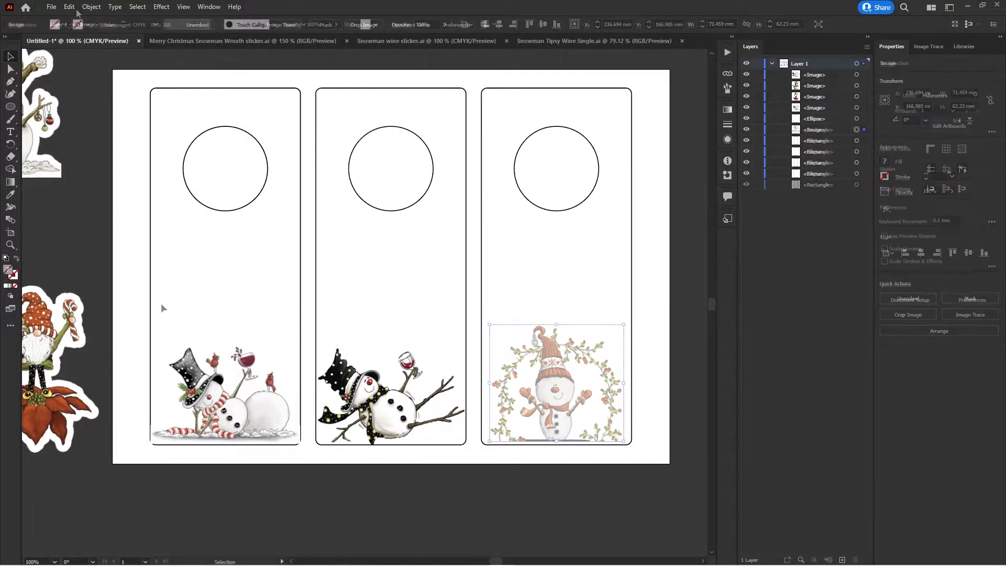
pyautogui.hotkey('ctrl', 'v')
pyautogui.moveTo(367, 302); pyautogui.dragTo(559, 385)
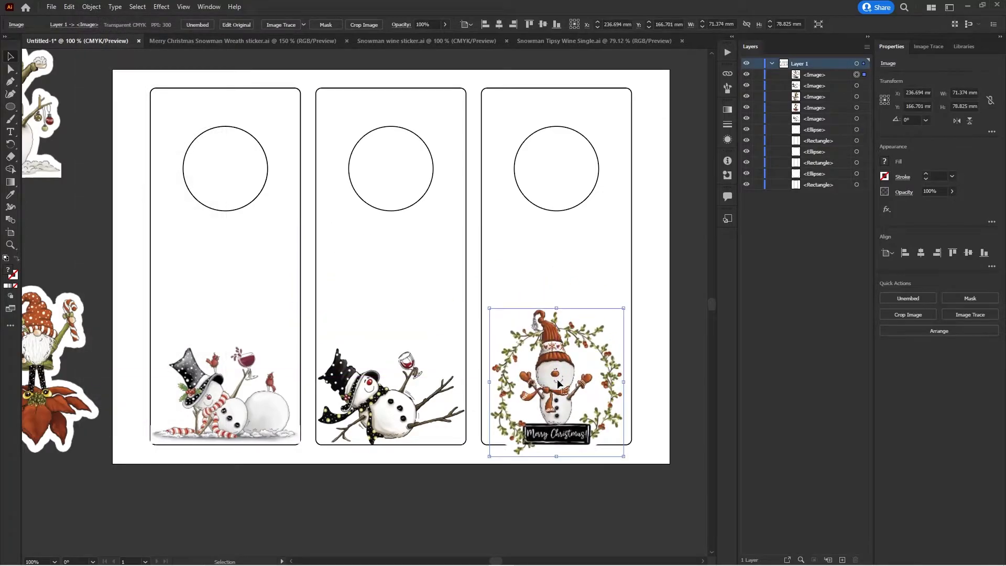
# Replace the middle tag's snowman with the version that has a cut outline, sized about 87 mm wide at the tag's bottom
pyautogui.click(389, 415)
pyautogui.press('Delete')
pyautogui.hotkey('ctrl', 'v')
pyautogui.moveTo(353, 363); pyautogui.dragTo(393, 421)
pyautogui.moveTo(200, 220); pyautogui.dragTo(319, 305)
pyautogui.moveTo(611, 305); pyautogui.dragTo(484, 389)
pyautogui.moveTo(391, 477); pyautogui.dragTo(381, 424)
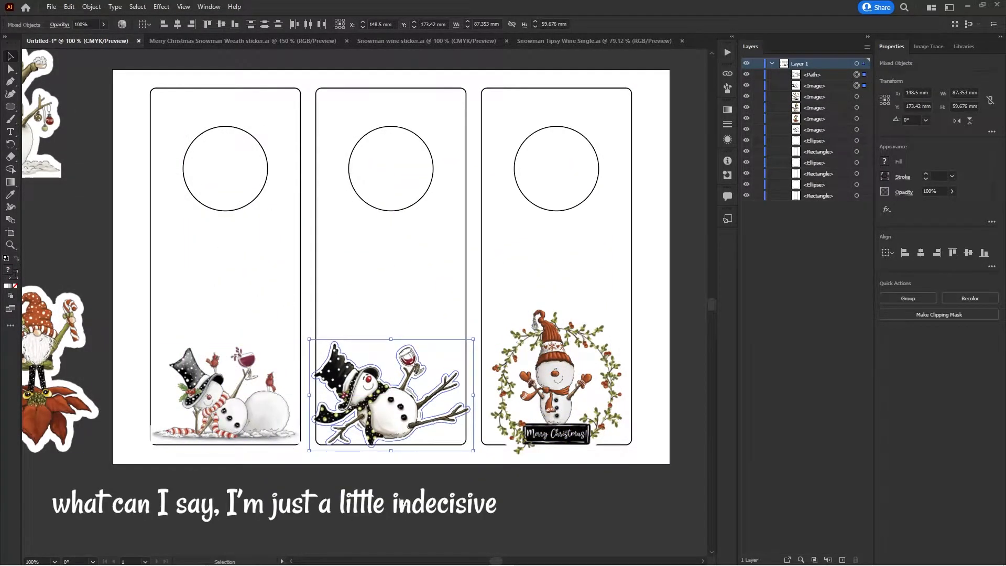
# Shrink the outlined snowman to about 85 mm wide and nudge it left on the middle tag
pyautogui.moveTo(310, 339); pyautogui.dragTo(313, 341)
pyautogui.press('Left')
pyautogui.press('Left')
pyautogui.press('Left')
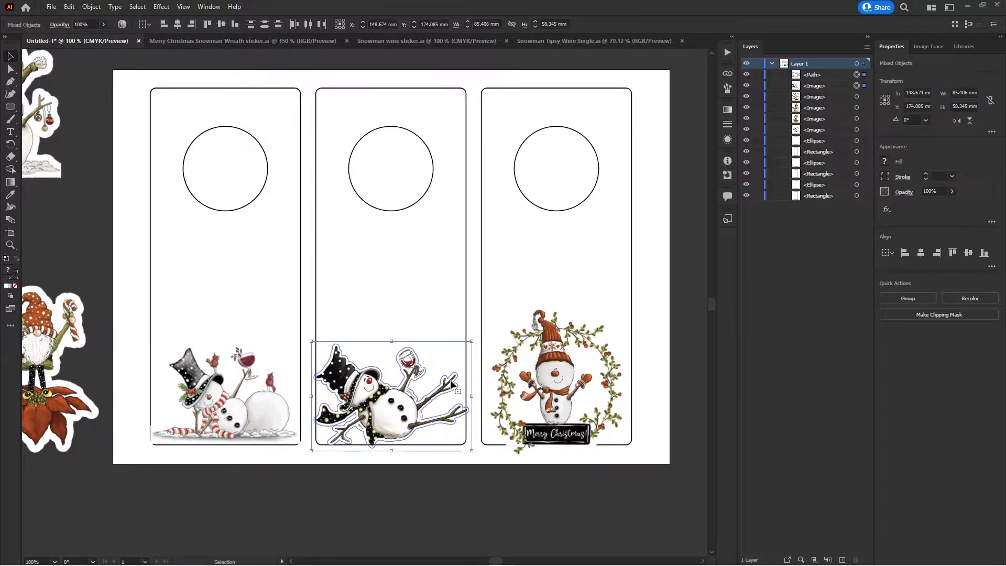
# Move the Merry Christmas wreath snowman straight up to below the circle on the right tag
pyautogui.click(556, 383)
pyautogui.moveTo(556, 383); pyautogui.dragTo(556, 301)
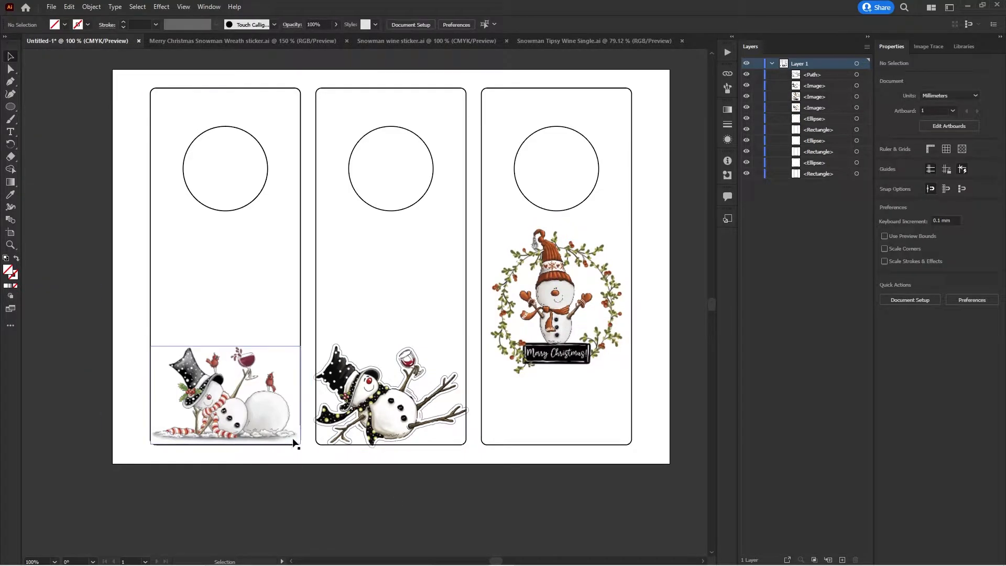
pyautogui.click(10, 244)
pyautogui.scroll(-1, 274, 335)
pyautogui.scroll(1, 274, 334)
pyautogui.scroll(-2, 272, 322)
pyautogui.scroll(2, 272, 323)
pyautogui.click(10, 56)
pyautogui.click(555, 301)
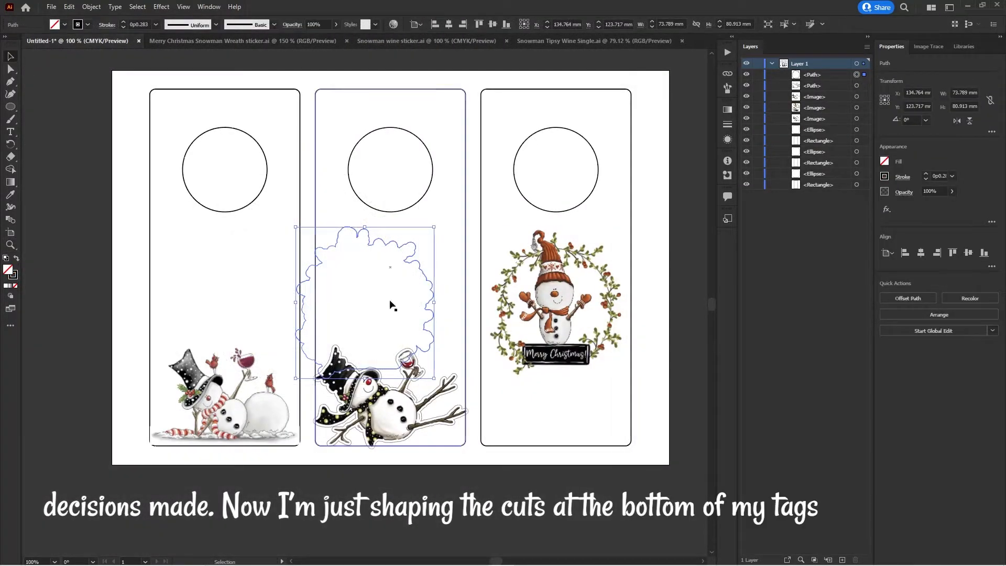
# Fit the wreath cut outline over the right tag's image, then scale both uniformly to 110% and lower them on the tag
pyautogui.click(310, 288)
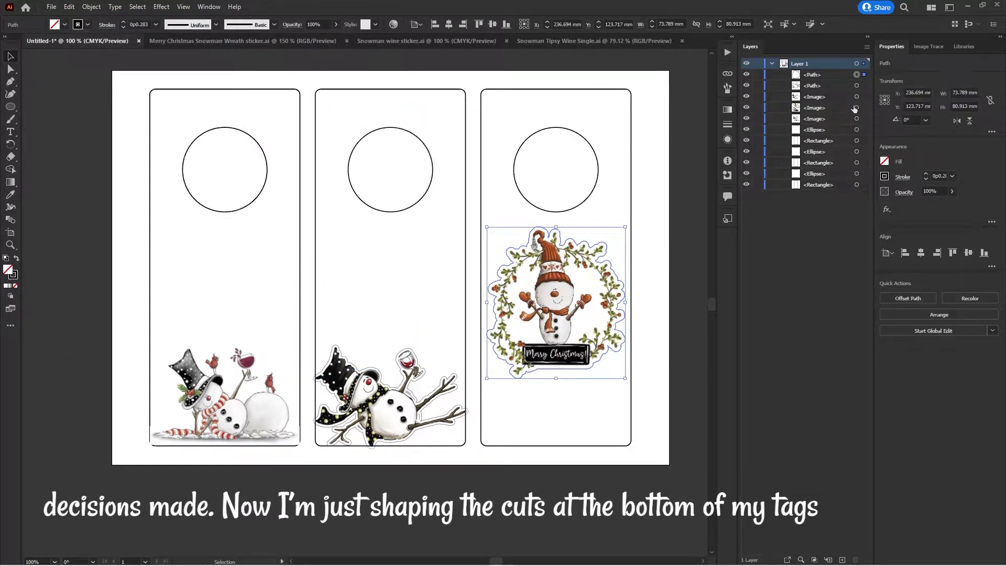
pyautogui.keyDown('shift'); pyautogui.click(857, 108); pyautogui.keyUp('shift')
pyautogui.click(91, 7)
pyautogui.moveTo(100, 20)
pyautogui.click(235, 73)
pyautogui.write('110')
pyautogui.press('Tab')
pyautogui.moveTo(496, 167); pyautogui.dragTo(359, 167)
pyautogui.click(368, 360)
pyautogui.moveTo(555, 294); pyautogui.dragTo(564, 340)
pyautogui.click(641, 253)
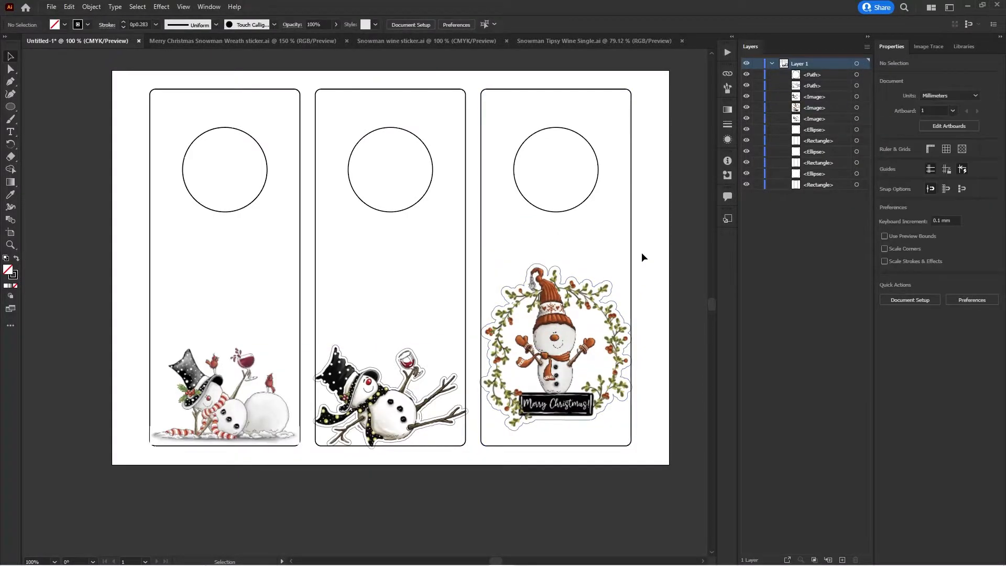
# Set the right tag rectangle's width to 75 mm and resize its circle to 40 mm in diameter
pyautogui.click(631, 256)
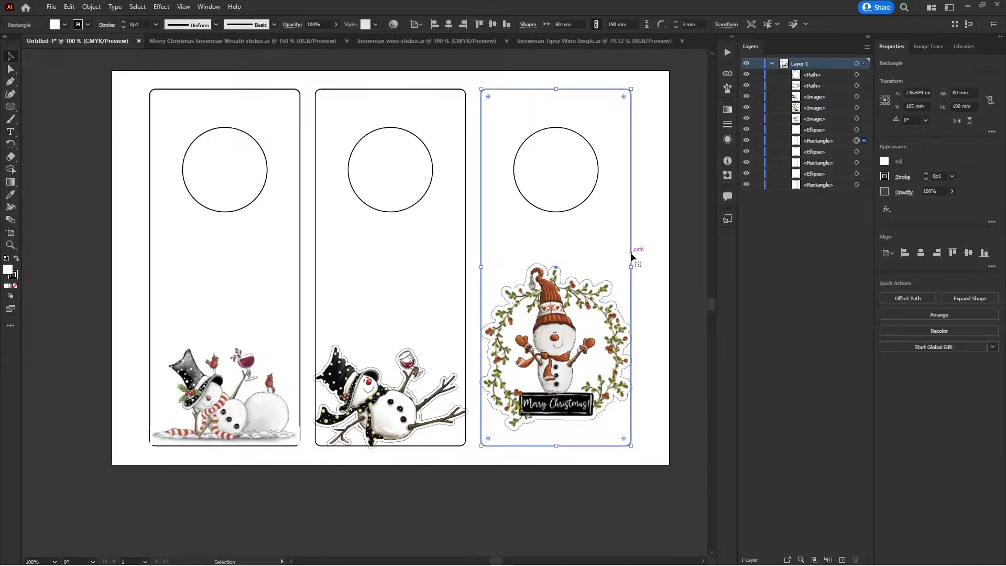
pyautogui.write('75mm')
pyautogui.press('Return')
pyautogui.click(579, 169)
pyautogui.moveTo(970, 93); pyautogui.dragTo(945, 93)
pyautogui.click(990, 100)
pyautogui.write('40mm')
pyautogui.press('Return')
# Resize the circles on the middle and left tags to 40 mm in diameter
pyautogui.click(414, 168)
pyautogui.write('40mm')
pyautogui.click(249, 169)
pyautogui.write('40mm')
pyautogui.press('Return')
# Set the width of the middle and left tag rectangles to 75 mm
pyautogui.click(424, 89)
pyautogui.write('75mm')
pyautogui.press('Return')
pyautogui.click(250, 89)
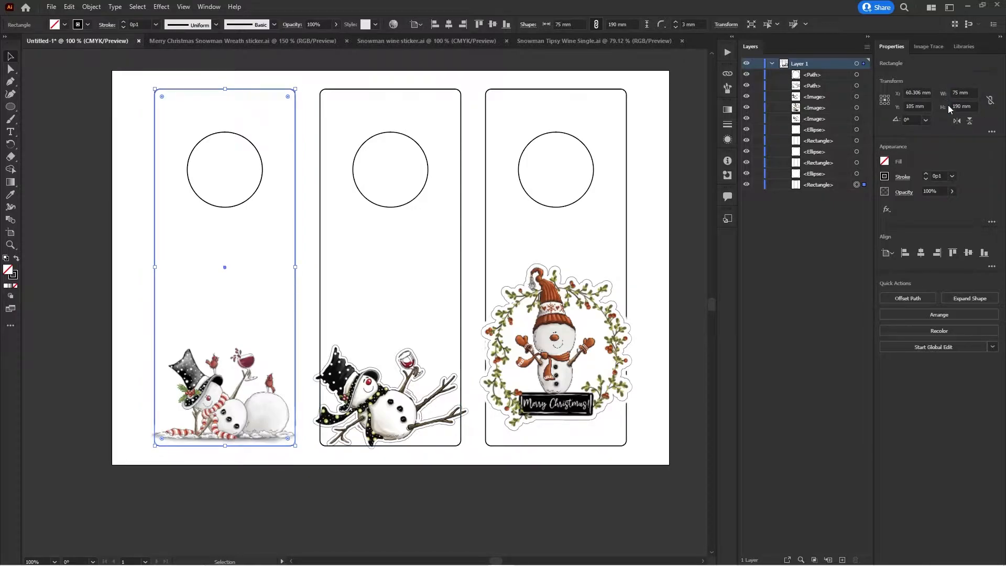
pyautogui.click(475, 225)
# Nudge the three circles up together, closer to the upper edges of the tags
pyautogui.click(222, 133)
pyautogui.keyDown('shift'); pyautogui.click(391, 134); pyautogui.keyUp('shift')
pyautogui.keyDown('shift'); pyautogui.click(554, 134); pyautogui.keyUp('shift')
pyautogui.press('Up')
pyautogui.press('Up')
pyautogui.press('Up')
pyautogui.press('Up')
pyautogui.press('Up')
pyautogui.press('Up')
pyautogui.press('Up')
pyautogui.press('Up')
pyautogui.press('Up')
pyautogui.press('Up')
pyautogui.press('Up')
pyautogui.press('Up')
pyautogui.press('Up')
pyautogui.press('Up')
pyautogui.press('Up')
pyautogui.press('Up')
pyautogui.press('Up')
pyautogui.press('Up')
pyautogui.press('Down')
pyautogui.press('Down')
pyautogui.press('Down')
pyautogui.click(74, 146)
# Draw a 75 × 75 mm guide square and place it over the upper end of the left tag
pyautogui.click(11, 107)
pyautogui.click(57, 106)
pyautogui.moveTo(49, 105); pyautogui.dragTo(128, 181)
pyautogui.moveTo(969, 93); pyautogui.dragTo(945, 94)
pyautogui.write('75mm')
pyautogui.moveTo(969, 106); pyautogui.dragTo(938, 109)
pyautogui.write('75mm')
pyautogui.click(10, 56)
pyautogui.moveTo(50, 131); pyautogui.dragTo(185, 148)
# Move the guide square behind the left tag's circle and use it to check the placement of the tag circles
pyautogui.click(857, 86)
pyautogui.click(857, 141)
pyautogui.click(857, 184)
pyautogui.click(198, 230)
pyautogui.moveTo(818, 75); pyautogui.dragTo(826, 168)
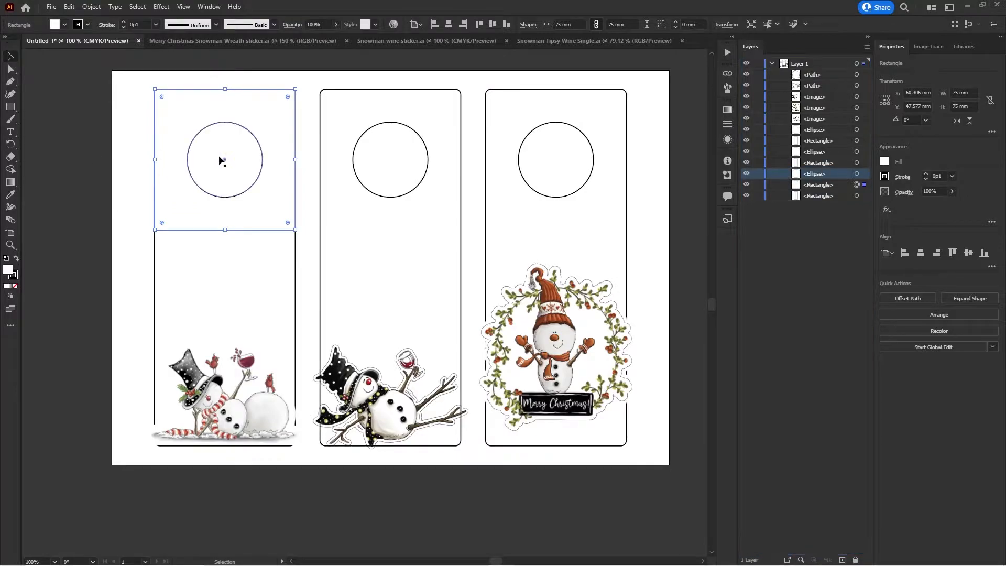
pyautogui.keyDown('shift'); pyautogui.click(224, 185); pyautogui.keyUp('shift')
pyautogui.click(88, 167)
pyautogui.click(252, 133)
pyautogui.keyDown('shift'); pyautogui.click(390, 122); pyautogui.keyUp('shift')
pyautogui.keyDown('shift'); pyautogui.click(554, 124); pyautogui.keyUp('shift')
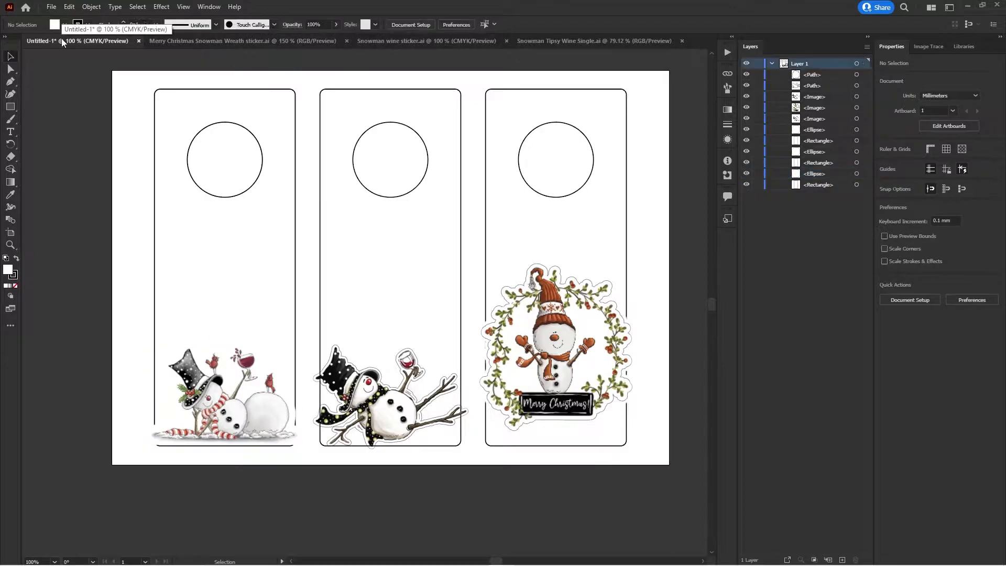
# Paste the copied snowman cut outline and fit it around the snowman image on the left tag
pyautogui.hotkey('ctrl', 'v')
pyautogui.moveTo(353, 254); pyautogui.dragTo(212, 347)
pyautogui.click(197, 229)
# Add a new layer and name it Image
pyautogui.hotkey('ctrl', 'l')
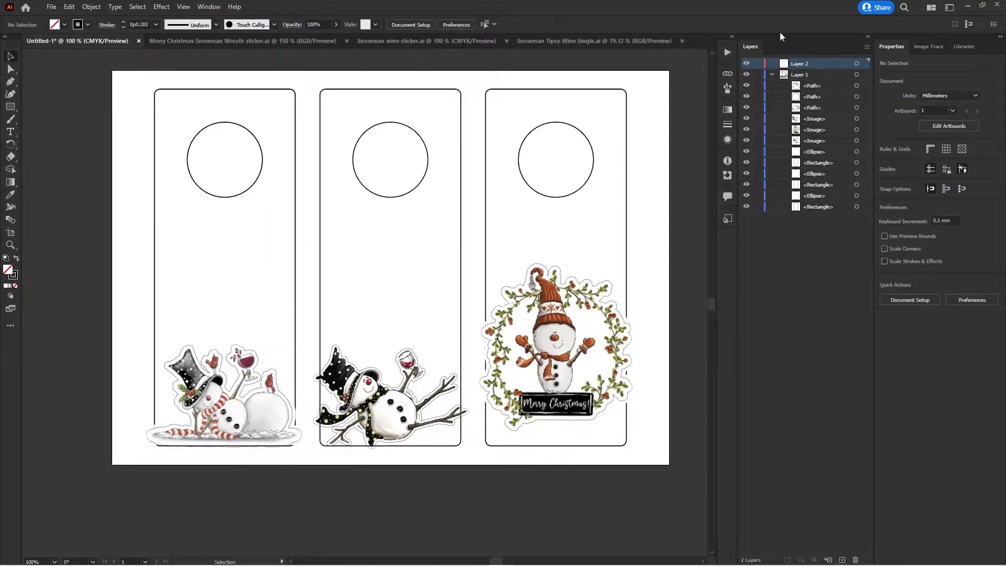
pyautogui.doubleClick(795, 65)
pyautogui.write('Impage')
pyautogui.press('Right')
pyautogui.press('Delete')
pyautogui.press('Return')
# Move the three snowman images into the Image layer and hide that layer
pyautogui.moveTo(813, 120); pyautogui.dragTo(803, 64)
pyautogui.moveTo(812, 119); pyautogui.dragTo(802, 64)
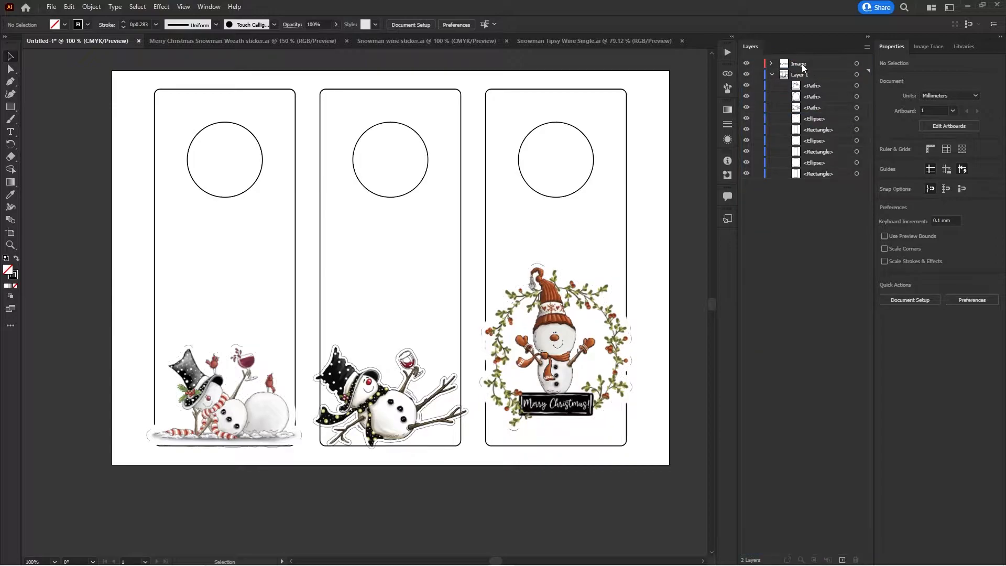
pyautogui.click(746, 64)
# Divide the right tag's rectangle and the wreath outline where they overlap, using the Pathfinder Divide operation
pyautogui.click(613, 302)
pyautogui.keyDown('shift'); pyautogui.click(626, 235); pyautogui.keyUp('shift')
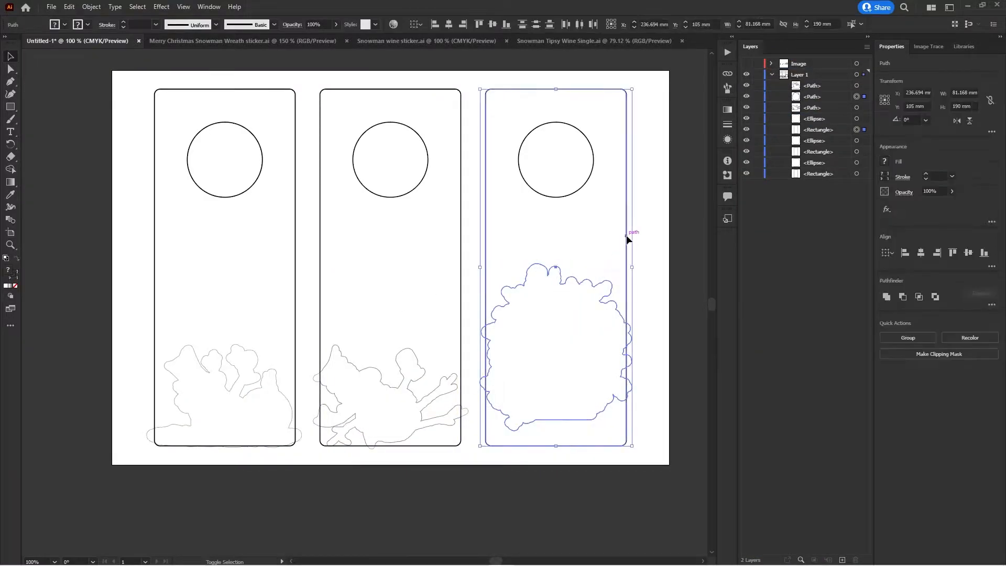
pyautogui.click(992, 305)
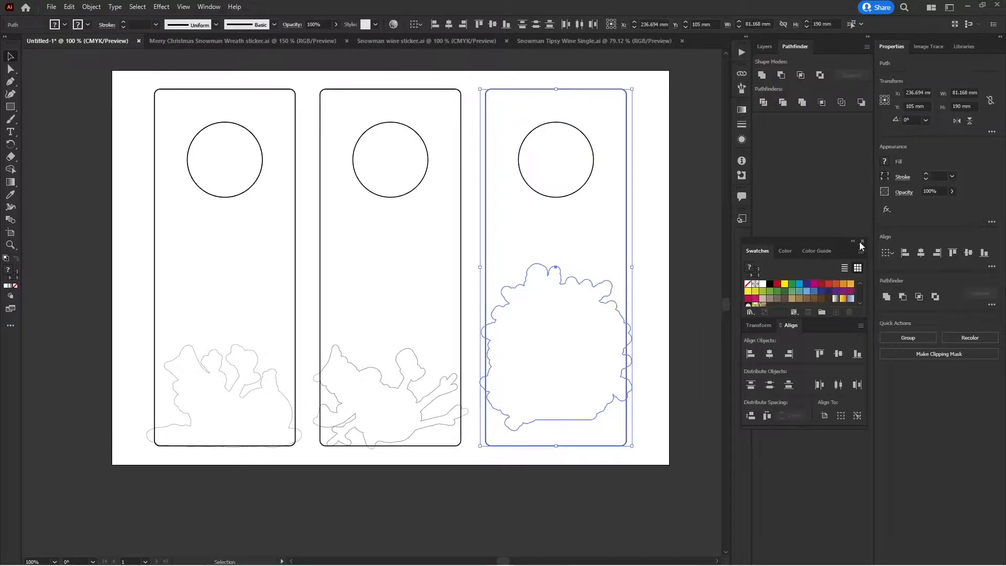
pyautogui.click(860, 242)
pyautogui.click(764, 103)
pyautogui.click(765, 46)
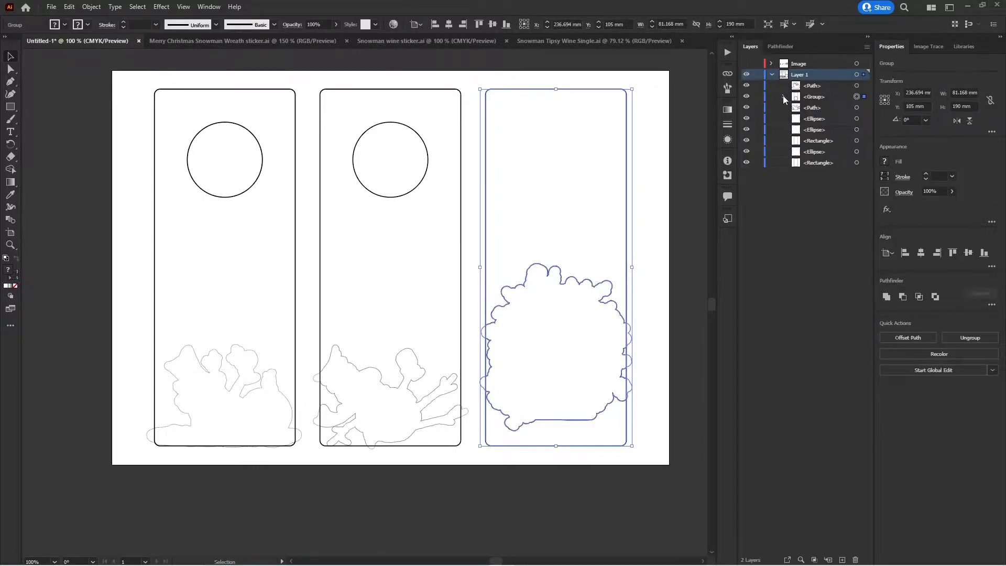
# Expand the right tag's divided group and delete the leftover tag area below the wreath outline
pyautogui.click(784, 97)
pyautogui.click(857, 108)
pyautogui.click(857, 119)
pyautogui.click(857, 140)
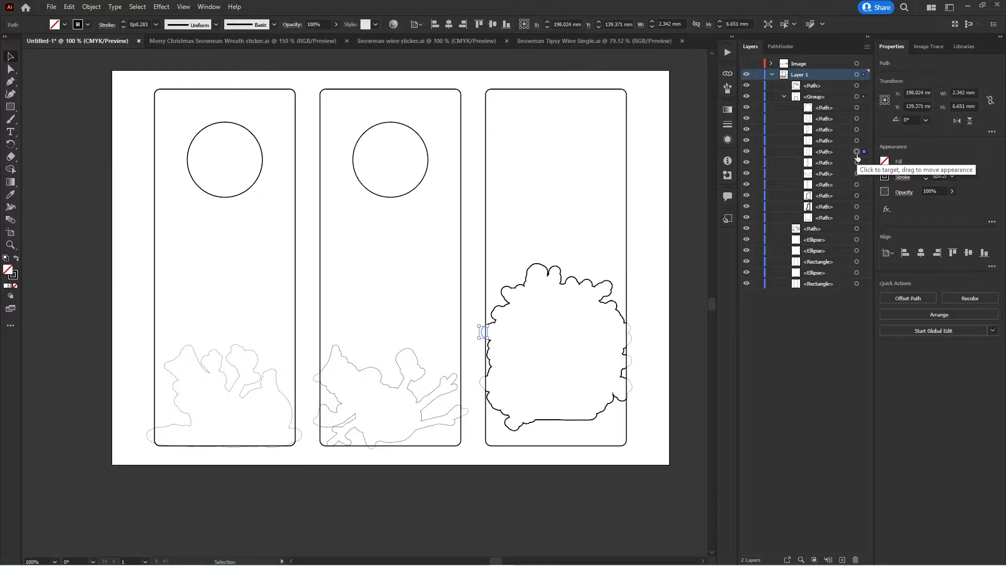
pyautogui.press('Delete')
pyautogui.click(857, 185)
pyautogui.press('Delete')
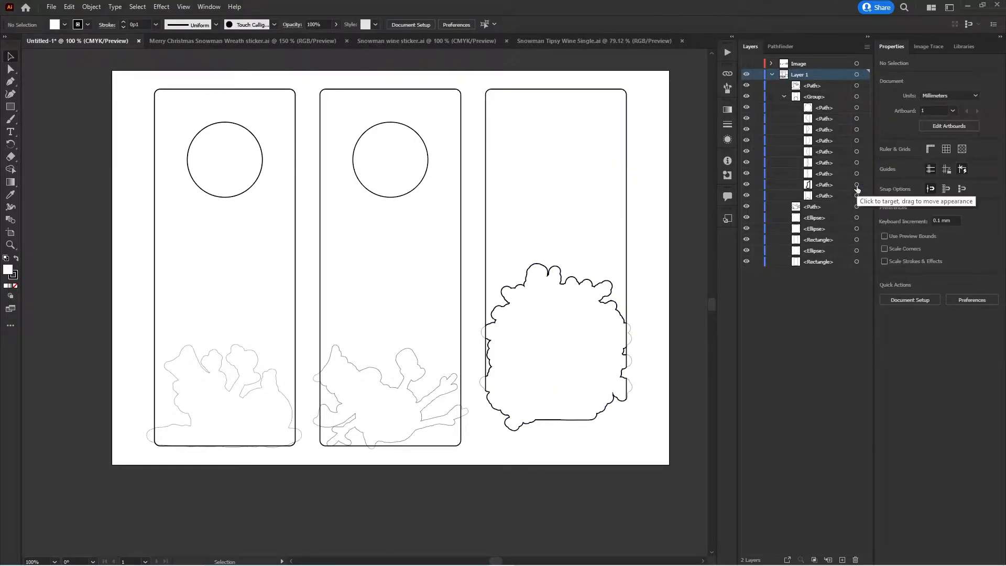
# Delete the remaining tag slivers beside the wreath outline and unite the kept pieces into one path
pyautogui.click(857, 185)
pyautogui.press('Delete')
pyautogui.click(857, 185)
pyautogui.click(857, 108)
pyautogui.click(857, 119)
pyautogui.click(857, 130)
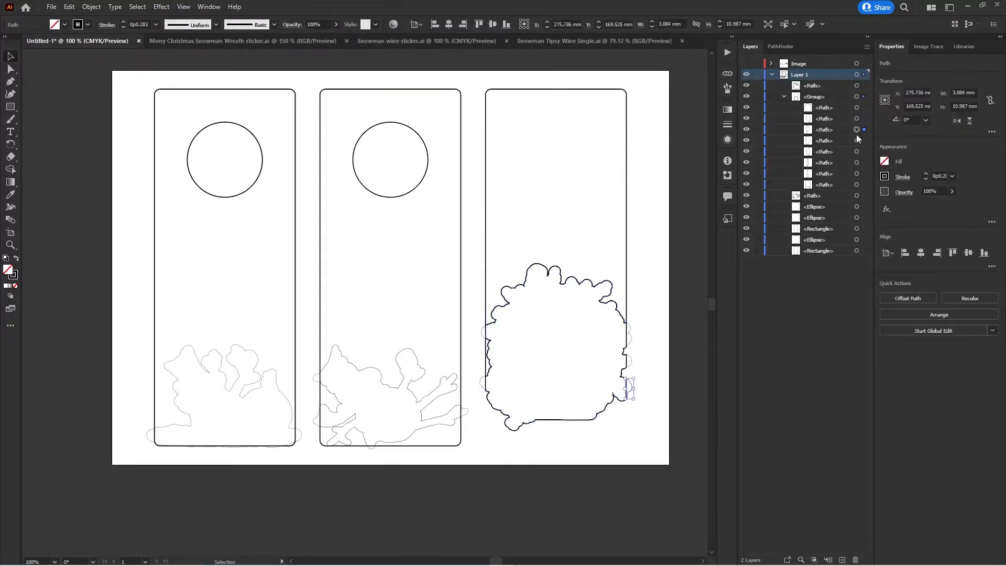
pyautogui.click(857, 163)
pyautogui.click(857, 174)
pyautogui.press('Delete')
pyautogui.click(857, 97)
pyautogui.click(885, 296)
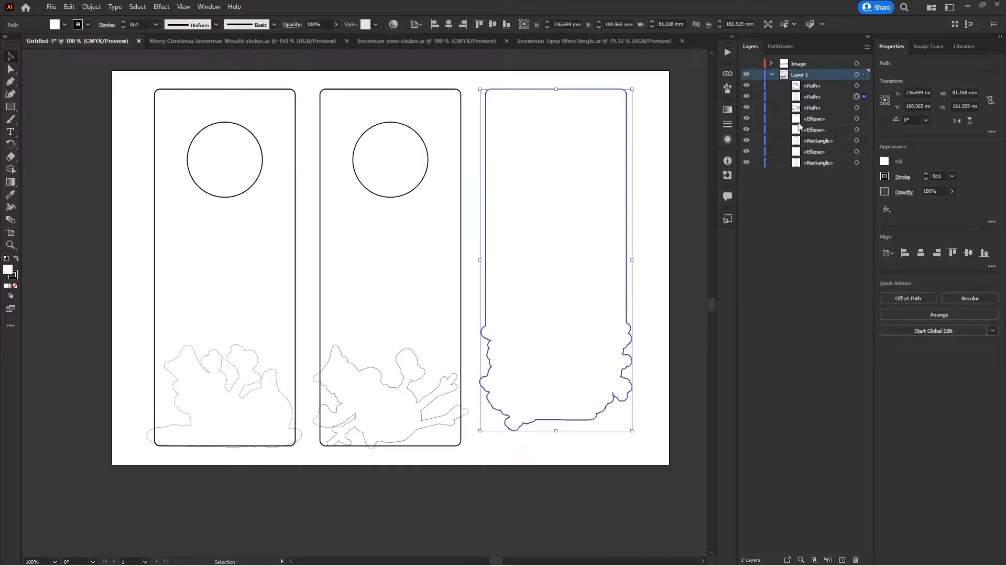
# Bring the right tag's circle in front of the united shape and make the two a compound path
pyautogui.click(857, 119)
pyautogui.moveTo(817, 119); pyautogui.dragTo(822, 91)
pyautogui.keyDown('shift'); pyautogui.click(857, 97); pyautogui.keyUp('shift')
pyautogui.keyDown('shift'); pyautogui.click(856, 97); pyautogui.keyUp('shift')
pyautogui.keyDown('shift'); pyautogui.click(857, 97); pyautogui.keyUp('shift')
pyautogui.click(92, 7)
pyautogui.moveTo(113, 387)
pyautogui.click(241, 387)
pyautogui.click(642, 283)
# Divide the middle tag's rectangle and its snowman outline with the Pathfinder Divide operation
pyautogui.click(424, 375)
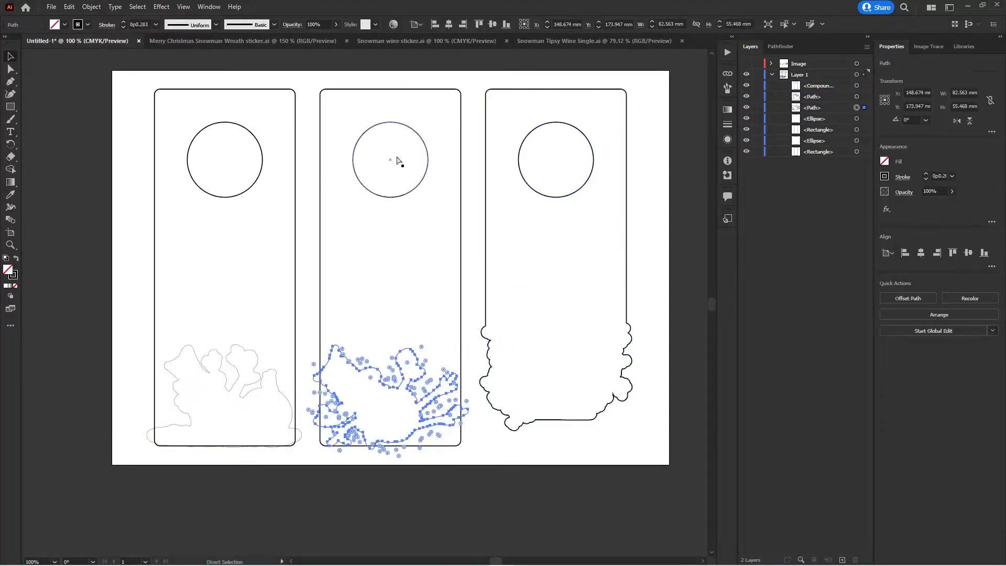
pyautogui.keyDown('shift'); pyautogui.click(384, 90); pyautogui.keyUp('shift')
pyautogui.click(780, 46)
pyautogui.click(756, 110)
pyautogui.click(752, 47)
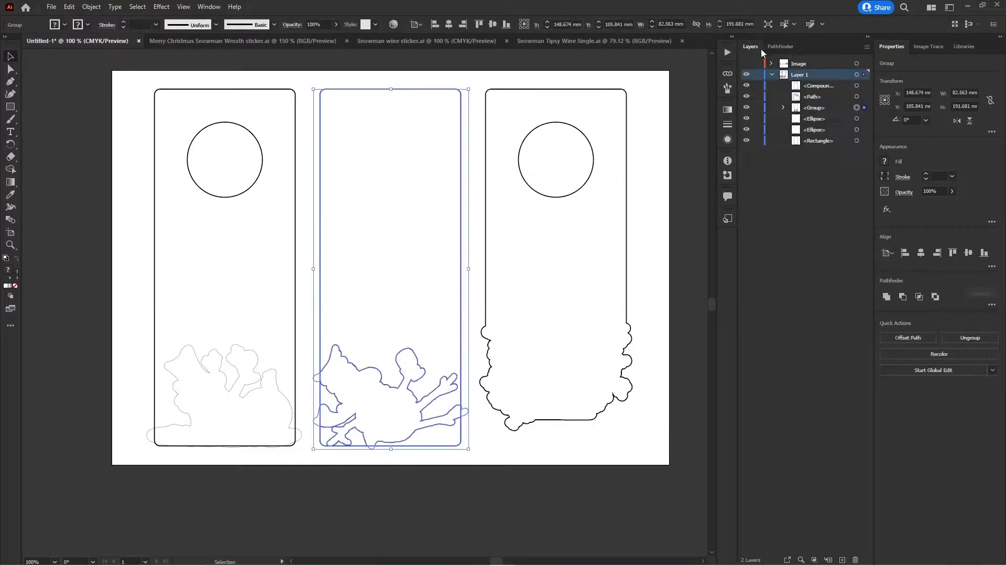
# Expand the middle tag's divided group and delete the tag piece at its left edge between the hat and the scarf
pyautogui.click(784, 107)
pyautogui.click(856, 130)
pyautogui.press('z')
pyautogui.click(336, 449)
pyautogui.click(366, 301)
pyautogui.click(365, 301)
pyautogui.click(365, 301)
pyautogui.click(857, 163)
pyautogui.hotkey('ctrl', '-')
pyautogui.hotkey('ctrl', '-')
pyautogui.click(857, 173)
pyautogui.click(857, 185)
pyautogui.press('Delete')
# Delete the leftover pieces of the middle tag below the snowman outline, including those in both lower corners
pyautogui.click(857, 186)
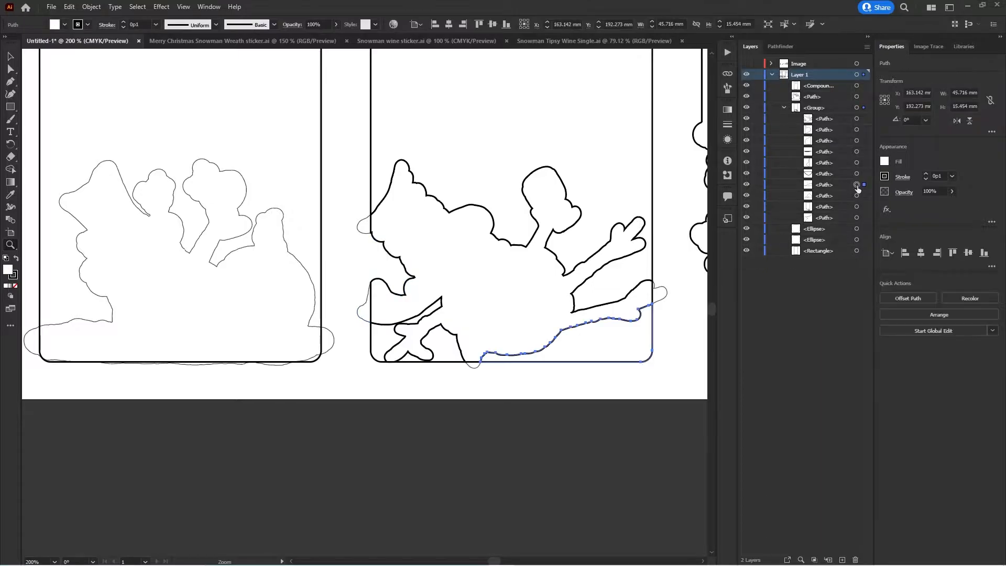
pyautogui.press('Delete')
pyautogui.click(857, 185)
pyautogui.press('Delete')
pyautogui.click(856, 195)
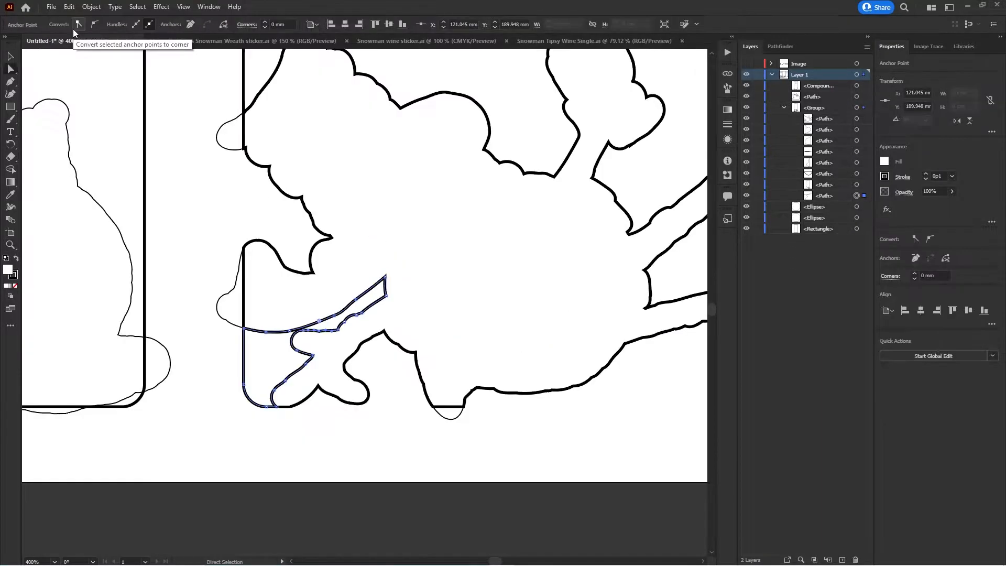
pyautogui.click(857, 196)
pyautogui.press('Delete')
# Unite all remaining pieces of the middle tag's divided group into one shape
pyautogui.click(54, 560)
pyautogui.click(77, 412)
pyautogui.click(857, 119)
pyautogui.keyDown('shift'); pyautogui.click(857, 185); pyautogui.keyUp('shift')
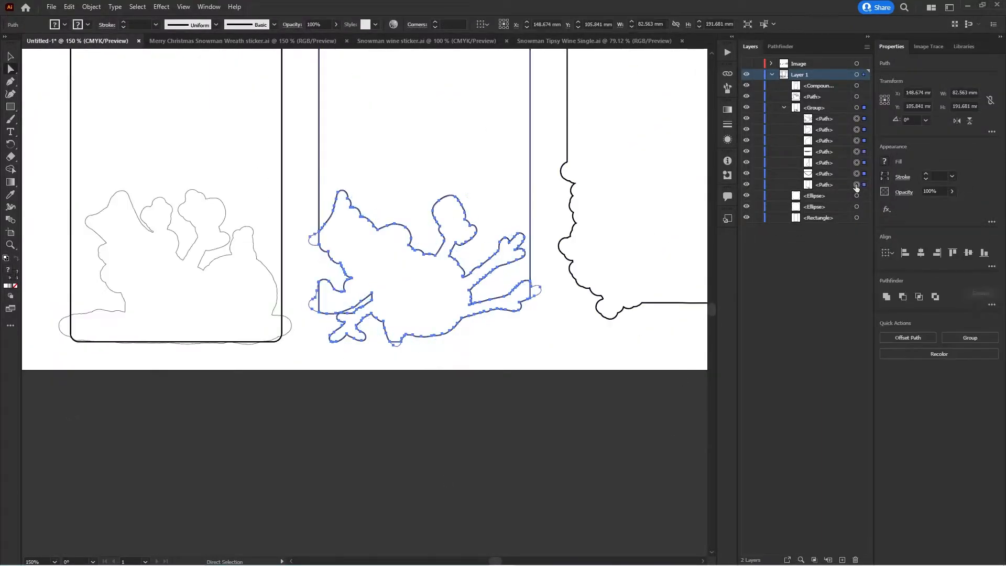
pyautogui.click(781, 47)
pyautogui.click(761, 76)
pyautogui.click(54, 562)
pyautogui.click(77, 424)
pyautogui.click(108, 167)
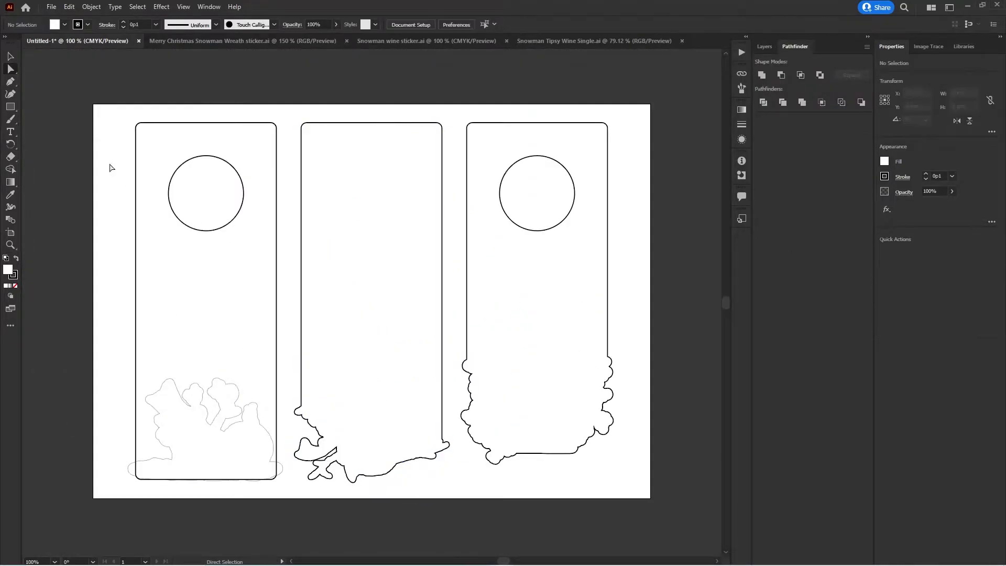
# Make a compound path from the middle tag's united outline and its hole circle
pyautogui.click(764, 46)
pyautogui.click(857, 97)
pyautogui.click(857, 108)
pyautogui.moveTo(816, 109); pyautogui.dragTo(815, 124)
pyautogui.click(857, 108)
pyautogui.keyDown('shift'); pyautogui.click(857, 119); pyautogui.keyUp('shift')
pyautogui.click(92, 7)
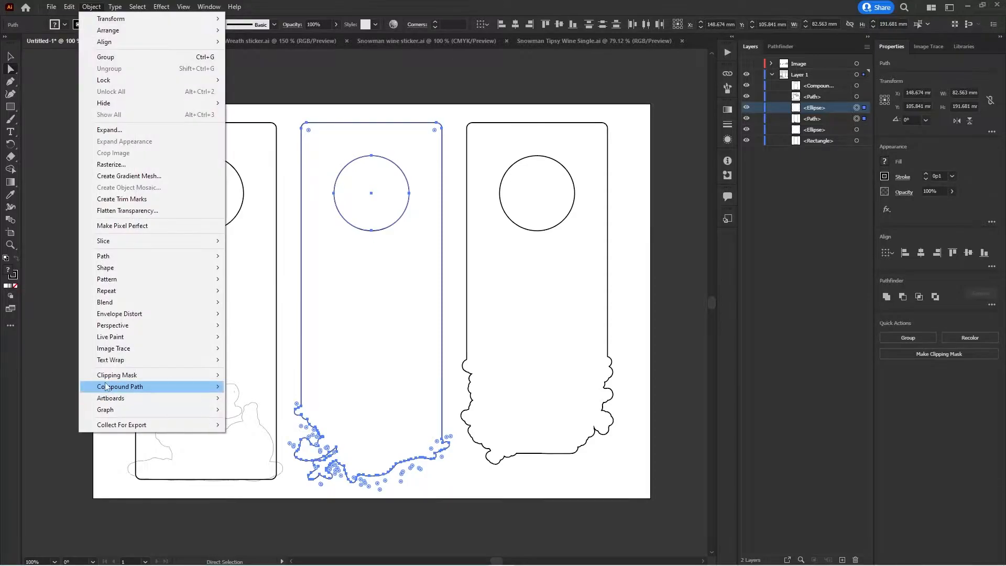
pyautogui.click(245, 386)
# Remove the anchor points that form the narrow gap between the scarf and the arm on the middle tag's outline
pyautogui.click(11, 244)
pyautogui.click(338, 454)
pyautogui.doubleClick(338, 454)
pyautogui.doubleClick(338, 453)
pyautogui.click(11, 69)
pyautogui.click(260, 345)
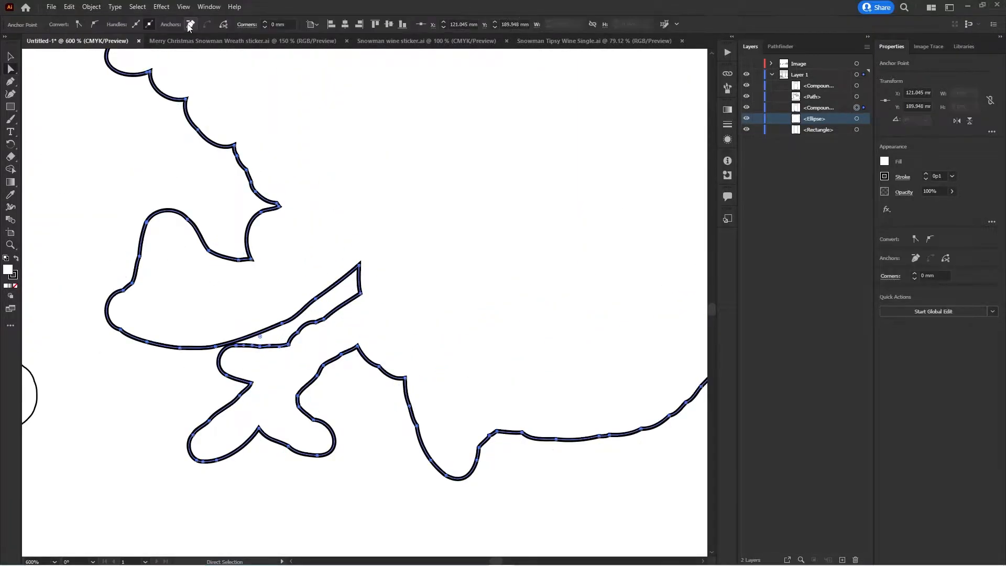
pyautogui.tripleClick(191, 24)
pyautogui.tripleClick(191, 25)
pyautogui.click(191, 25)
pyautogui.click(190, 25)
pyautogui.click(191, 24)
# Divide the left tag's rectangle and its snowman outline with the Pathfinder Divide operation and expand the divided group
pyautogui.click(54, 561)
pyautogui.click(69, 423)
pyautogui.click(165, 462)
pyautogui.moveTo(166, 450); pyautogui.dragTo(340, 321)
pyautogui.click(781, 47)
pyautogui.click(763, 102)
pyautogui.click(750, 47)
pyautogui.click(784, 97)
pyautogui.click(857, 107)
pyautogui.click(857, 119)
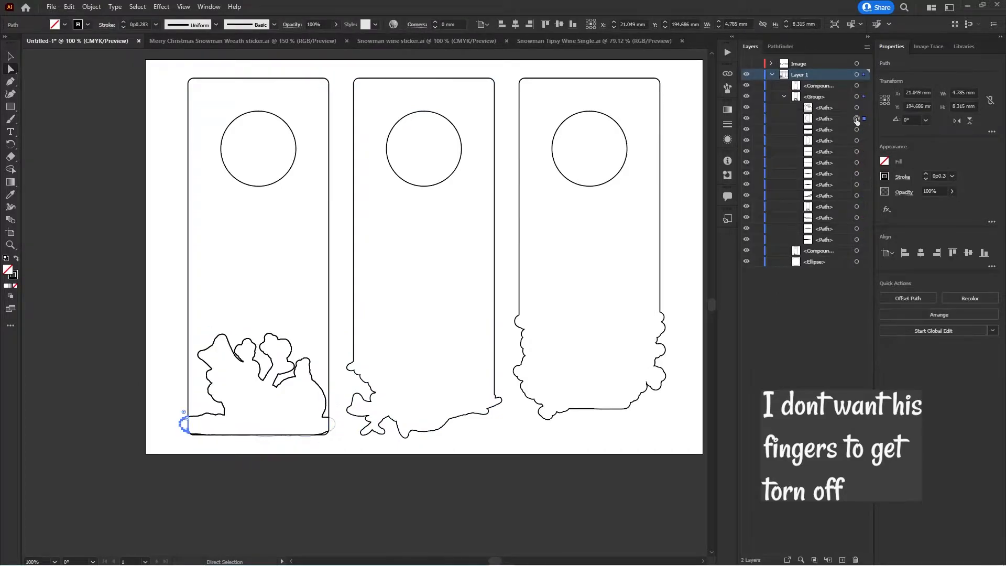
pyautogui.click(857, 129)
pyautogui.press('Delete')
pyautogui.click(857, 141)
pyautogui.press('Delete')
pyautogui.hotkey('ctrl', 'z')
pyautogui.hotkey('ctrl', 'z')
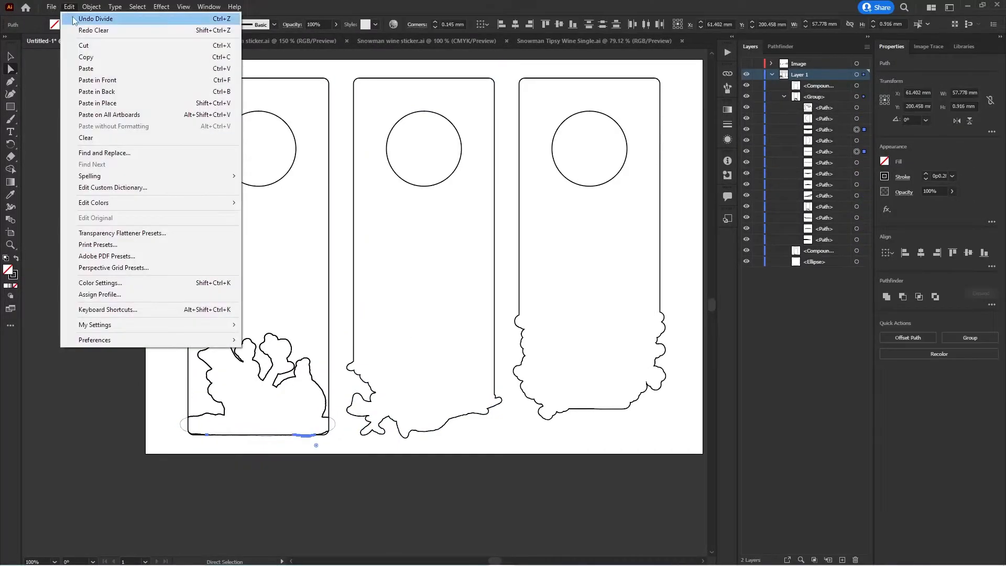
# Delete the small leftover pieces of the left tag's divided group along its bottom edge
pyautogui.click(857, 195)
pyautogui.press('Delete')
pyautogui.click(857, 207)
pyautogui.press('Delete')
pyautogui.click(857, 208)
pyautogui.click(857, 218)
# Unite the remaining tag and snowman pieces of the left tag's divided group into one shape
pyautogui.press('z')
pyautogui.tripleClick(263, 438)
pyautogui.click(857, 107)
pyautogui.keyDown('shift'); pyautogui.click(857, 218); pyautogui.keyUp('shift')
pyautogui.click(781, 47)
pyautogui.click(762, 75)
# Make a compound path from the left tag's united outline and its hole circle
pyautogui.scroll(4, 336, 325)
pyautogui.click(55, 562)
pyautogui.click(45, 420)
pyautogui.click(11, 56)
pyautogui.moveTo(155, 172); pyautogui.dragTo(383, 209)
pyautogui.click(92, 7)
pyautogui.moveTo(119, 387)
pyautogui.click(257, 387)
pyautogui.click(272, 362)
pyautogui.moveTo(498, 561); pyautogui.dragTo(504, 561)
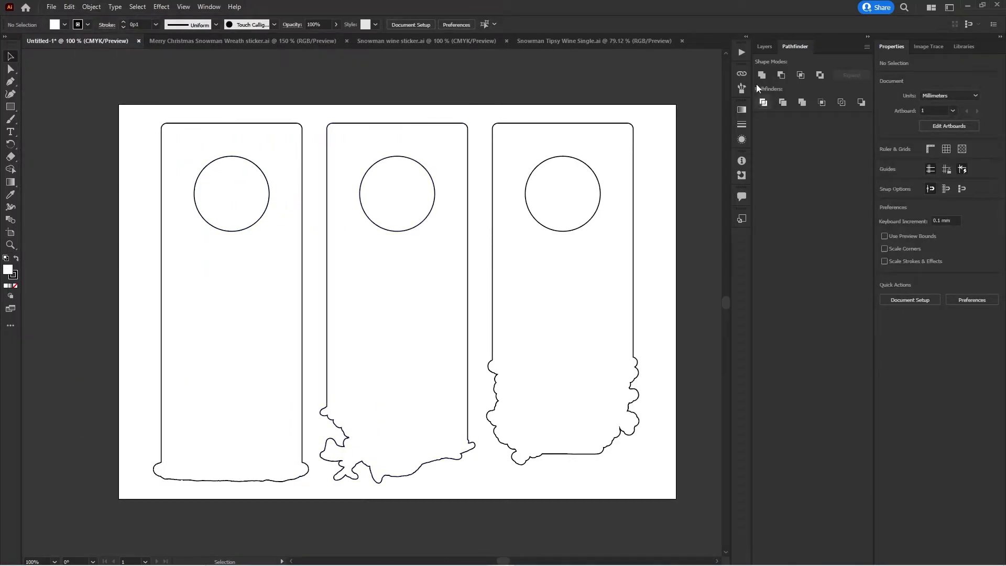
# Show the Image layer and move it below the tag outlines inside Layer 1
pyautogui.click(765, 47)
pyautogui.click(747, 64)
pyautogui.moveTo(802, 63); pyautogui.dragTo(804, 112)
# Set the fill of the three tag compound paths to None
pyautogui.click(857, 75)
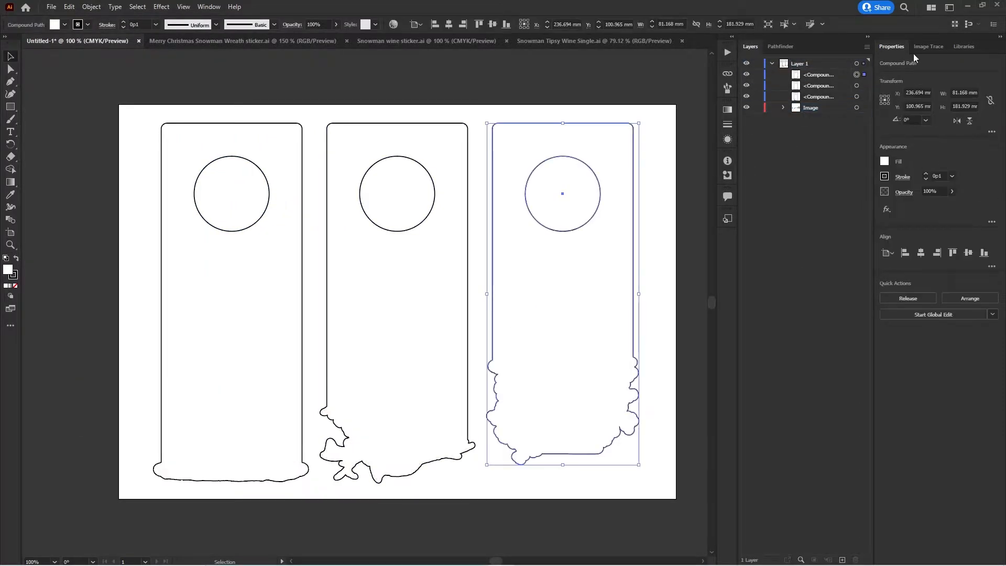
pyautogui.click(884, 162)
pyautogui.click(771, 198)
pyautogui.click(857, 86)
pyautogui.click(884, 162)
pyautogui.click(770, 198)
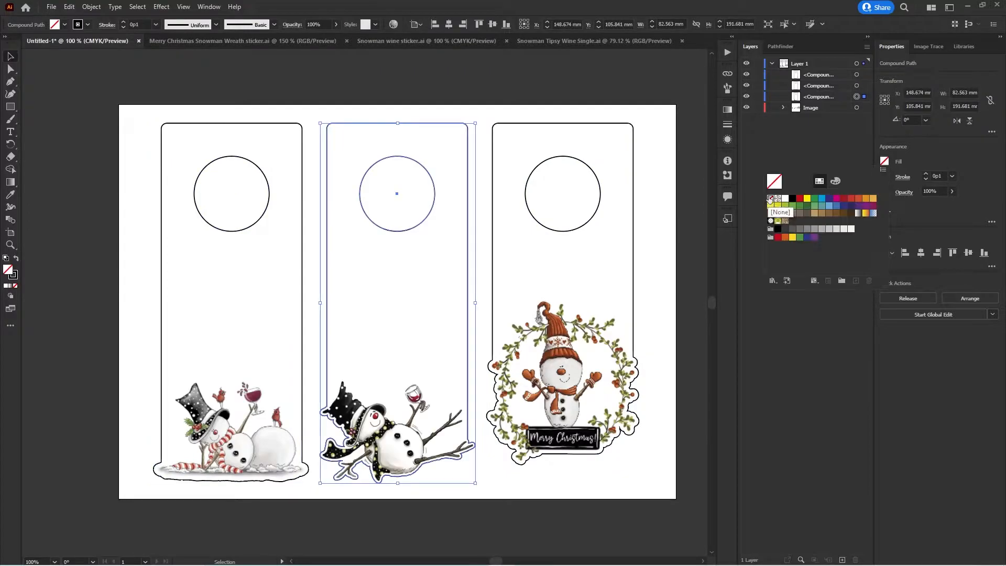
pyautogui.click(857, 97)
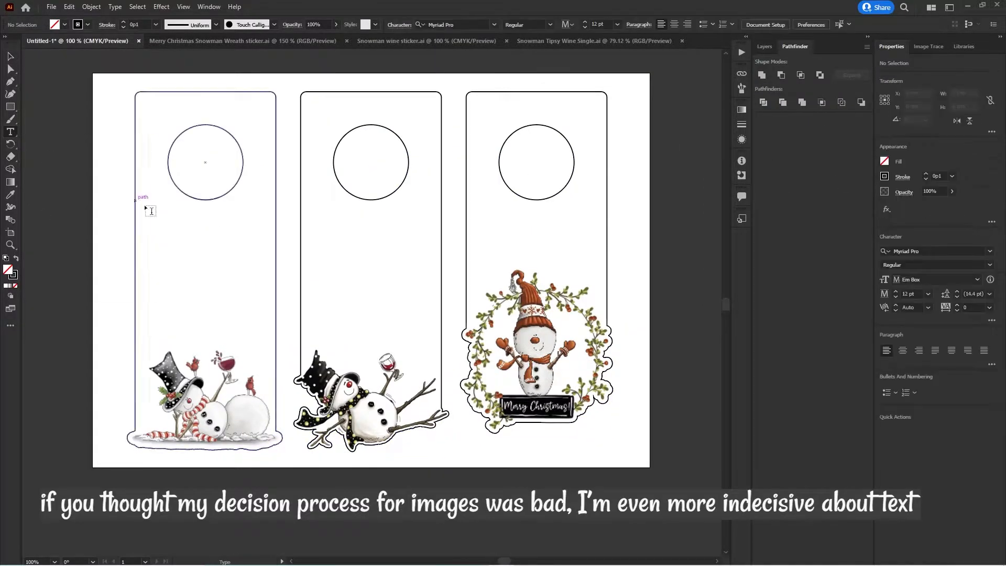
# Add a text line with "To" and the two recipients' names below the left tag's hole
pyautogui.click(195, 241)
pyautogui.write('To')
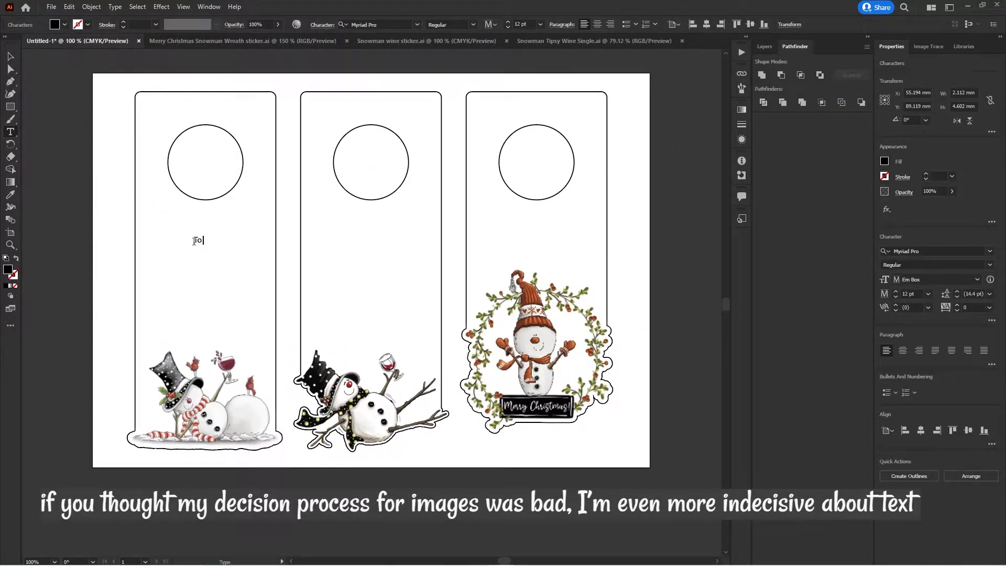
pyautogui.write(' Steve and Rebecca')
pyautogui.press('Escape')
pyautogui.moveTo(228, 240); pyautogui.dragTo(201, 250)
# Add the text "A little something to say Thank you" below the recipients' line on the left tag
pyautogui.press('t')
pyautogui.click(167, 268)
pyautogui.write('A little something to say')
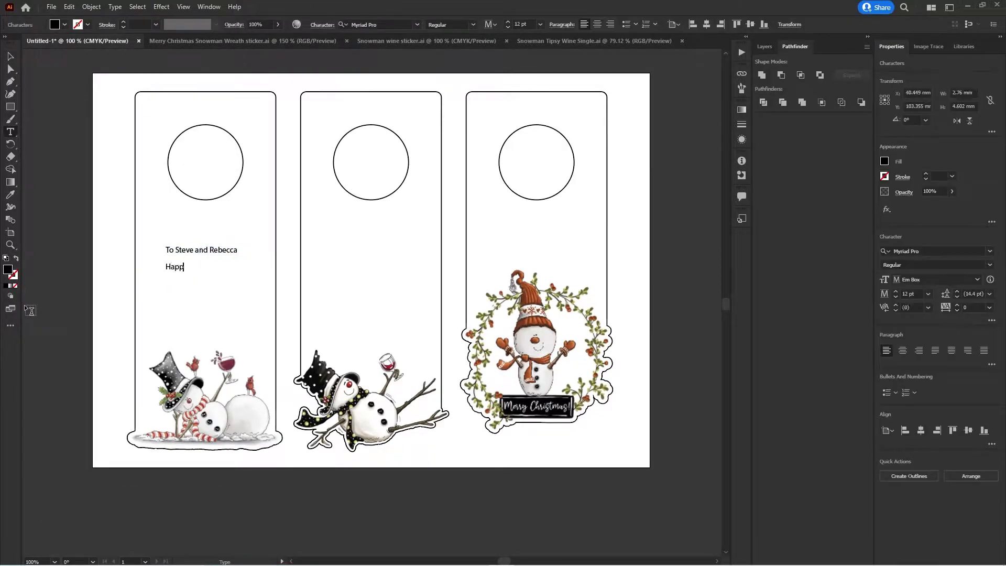
pyautogui.write(' Thank you')
pyautogui.press('Escape')
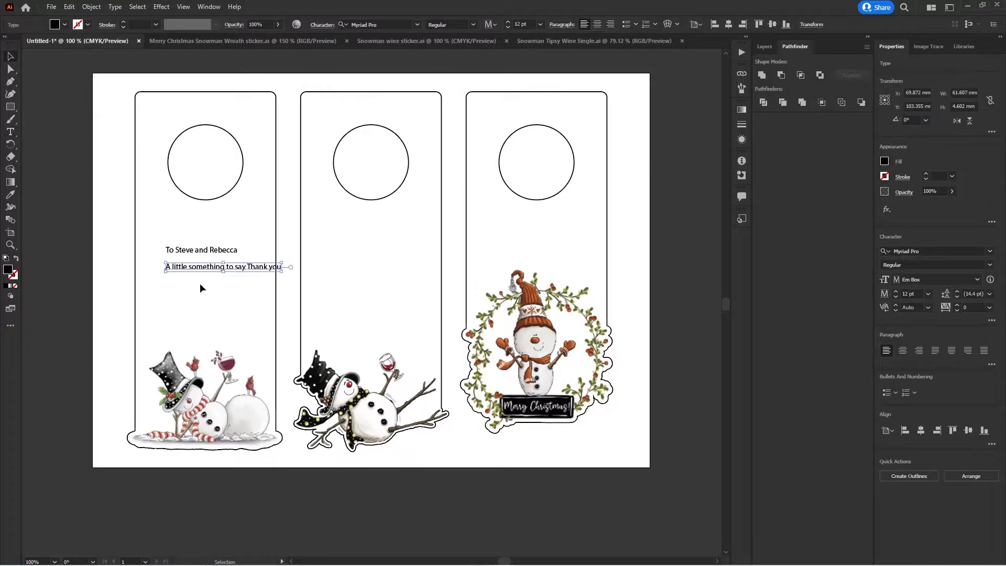
# Add the two senders' names below the message on the left tag and convert the tag's text lines to area type
pyautogui.click(10, 132)
pyautogui.click(167, 285)
pyautogui.write('Amanda and George')
pyautogui.click(10, 56)
pyautogui.click(202, 250)
pyautogui.click(115, 7)
pyautogui.click(134, 84)
pyautogui.click(223, 268)
pyautogui.click(202, 284)
pyautogui.click(115, 7)
pyautogui.click(134, 84)
# Place the senders' names just above the left tag's snowman and set their text frame to 69 mm wide
pyautogui.moveTo(201, 287); pyautogui.dragTo(269, 333)
pyautogui.moveTo(167, 332); pyautogui.dragTo(140, 333)
pyautogui.click(969, 93)
pyautogui.moveTo(968, 93); pyautogui.dragTo(834, 122)
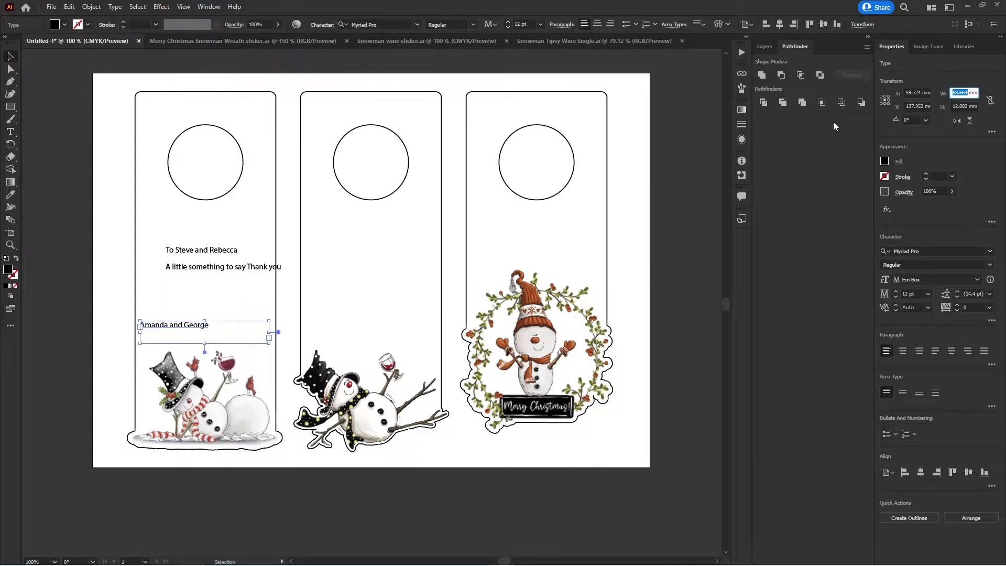
pyautogui.write('59')
pyautogui.press('Return')
pyautogui.moveTo(968, 94); pyautogui.dragTo(830, 125)
pyautogui.write('69')
pyautogui.press('Return')
# Resize the left tag's message frame to span the tag between the recipients' and senders' lines
pyautogui.click(223, 267)
pyautogui.moveTo(223, 271); pyautogui.dragTo(213, 314)
pyautogui.moveTo(166, 289); pyautogui.dragTo(140, 289)
pyautogui.moveTo(282, 289); pyautogui.dragTo(270, 289)
pyautogui.moveTo(204, 263); pyautogui.dragTo(205, 274)
# Widen the recipients' text frame on the left tag to match the frames below it
pyautogui.click(218, 251)
pyautogui.moveTo(237, 250); pyautogui.dragTo(269, 250)
pyautogui.moveTo(166, 251); pyautogui.dragTo(140, 250)
pyautogui.moveTo(204, 255); pyautogui.dragTo(204, 268)
pyautogui.click(162, 286)
# Align the three text frames and the left tag outline to their horizontal centre
pyautogui.click(185, 250)
pyautogui.keyDown('shift'); pyautogui.click(189, 279); pyautogui.keyUp('shift')
pyautogui.keyDown('shift'); pyautogui.click(188, 325); pyautogui.keyUp('shift')
pyautogui.keyDown('shift'); pyautogui.click(214, 93); pyautogui.keyUp('shift')
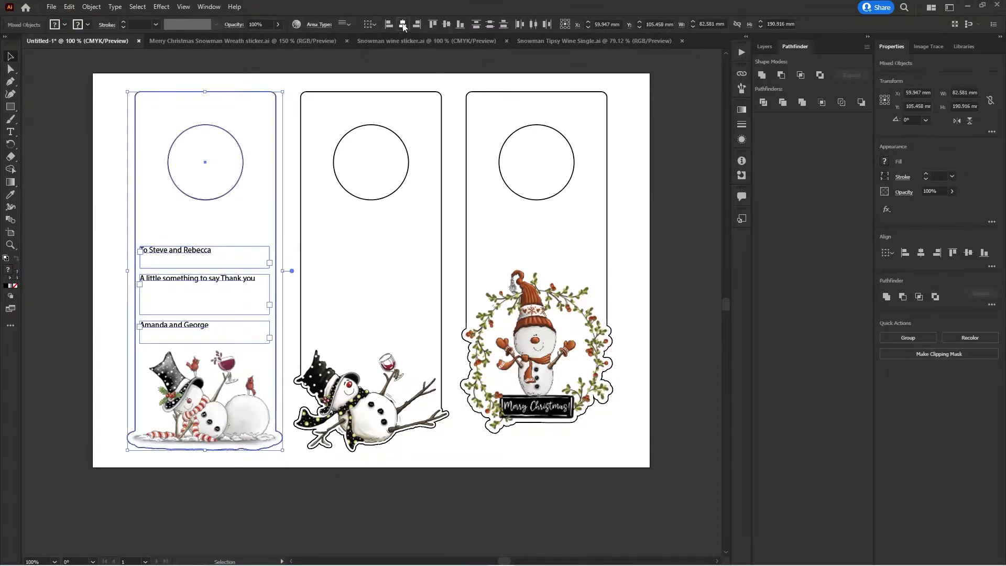
pyautogui.click(403, 25)
pyautogui.click(189, 409)
pyautogui.click(177, 250)
pyautogui.keyDown('shift'); pyautogui.click(172, 279); pyautogui.keyUp('shift')
pyautogui.keyDown('shift'); pyautogui.click(175, 326); pyautogui.keyUp('shift')
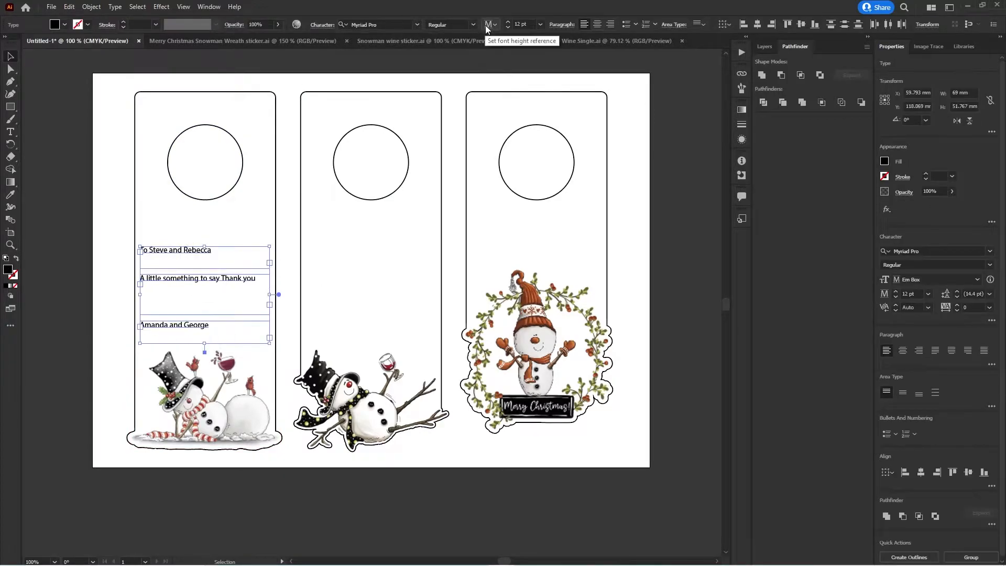
pyautogui.click(394, 25)
pyautogui.click(417, 25)
pyautogui.click(84, 76)
# Duplicate the left tag's three text frames onto the middle tag
pyautogui.click(175, 250)
pyautogui.keyDown('shift'); pyautogui.click(175, 279); pyautogui.keyUp('shift')
pyautogui.keyDown('shift'); pyautogui.click(176, 325); pyautogui.keyUp('shift')
pyautogui.moveTo(196, 280); pyautogui.dragTo(360, 276)
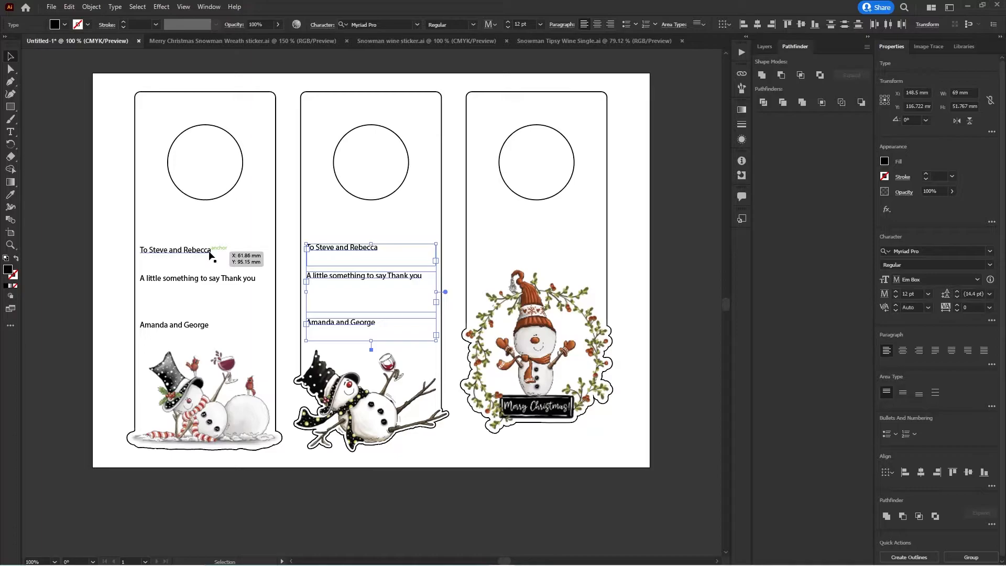
# Change the font of the middle tag's three text frames to a light script typeface
pyautogui.click(417, 24)
pyautogui.scroll(-5, 532, 175)
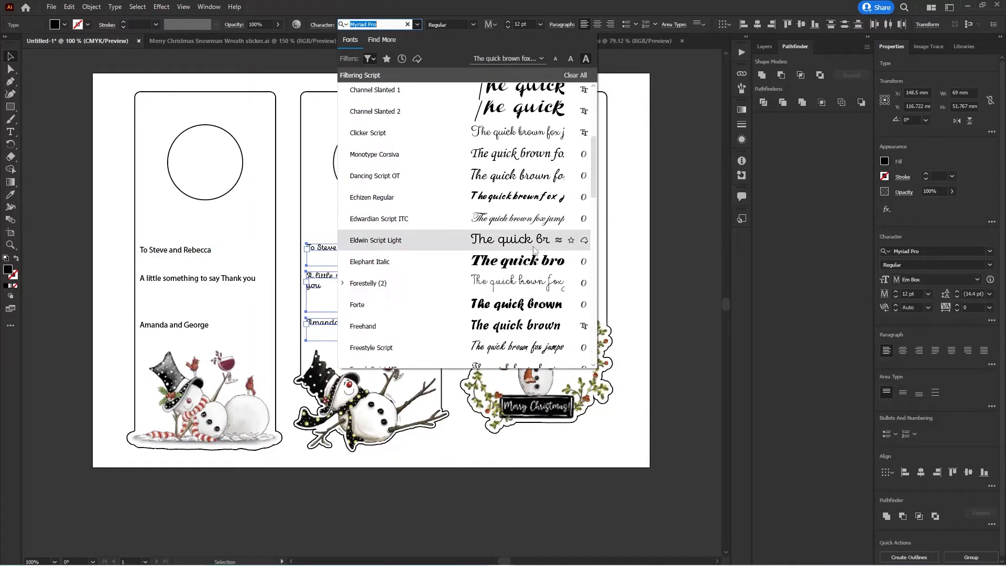
pyautogui.click(533, 175)
pyautogui.click(118, 161)
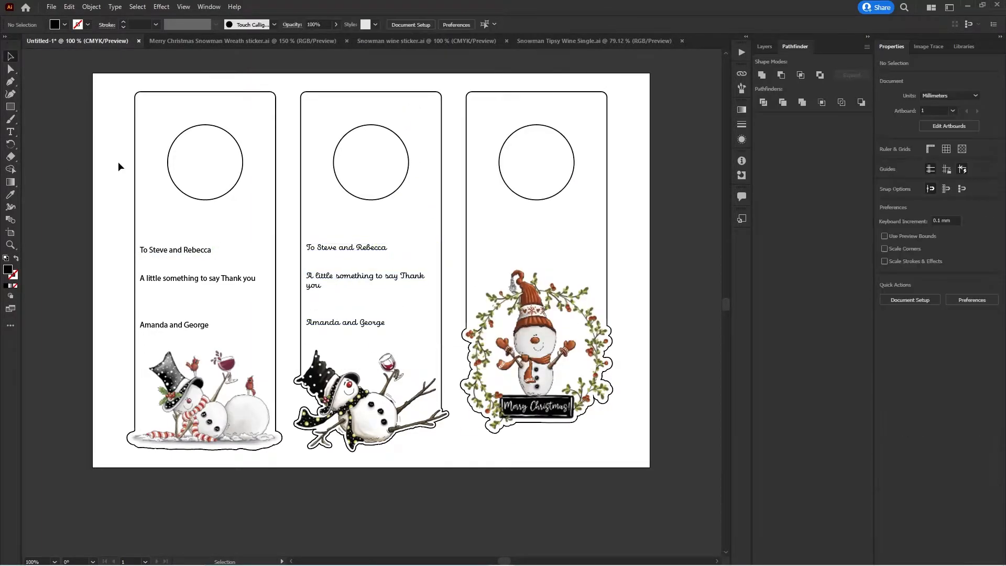
# Add a text line with "From The" and the family's surname to the right tag, between the hole and the snowman
pyautogui.press('t')
pyautogui.click(490, 242)
pyautogui.write('From The Sutcliffes')
pyautogui.press('Escape')
pyautogui.moveTo(515, 247); pyautogui.dragTo(501, 253)
pyautogui.moveTo(343, 249); pyautogui.dragTo(343, 253)
pyautogui.moveTo(504, 251); pyautogui.dragTo(504, 250)
# Bottom-align the top text lines across the three tags, and the messages and senders' names across the left and middle tags
pyautogui.click(184, 251)
pyautogui.keyDown('shift'); pyautogui.click(339, 250); pyautogui.keyUp('shift')
pyautogui.keyDown('shift'); pyautogui.click(503, 249); pyautogui.keyUp('shift')
pyautogui.click(984, 472)
pyautogui.click(197, 278)
pyautogui.keyDown('shift'); pyautogui.click(365, 275); pyautogui.keyUp('shift')
pyautogui.click(984, 473)
pyautogui.click(174, 325)
pyautogui.keyDown('shift'); pyautogui.click(346, 322); pyautogui.keyUp('shift')
pyautogui.click(984, 472)
# Centre the right tag's text and right-align the senders' names on the left and middle tags
pyautogui.click(96, 232)
pyautogui.click(509, 250)
pyautogui.click(597, 25)
pyautogui.click(172, 326)
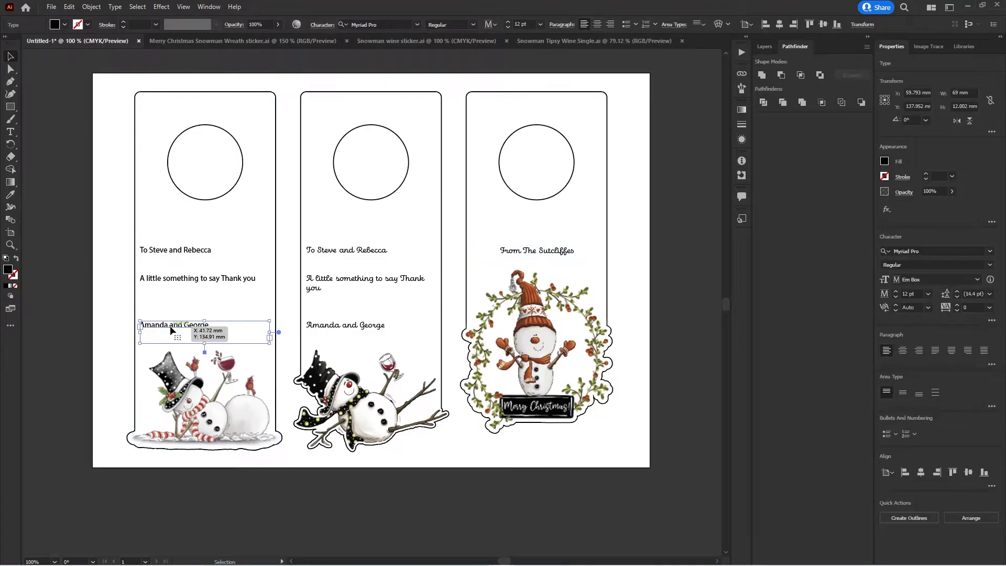
pyautogui.keyDown('shift'); pyautogui.click(346, 325); pyautogui.keyUp('shift')
pyautogui.click(610, 25)
pyautogui.click(625, 108)
# Group the three tag outlines' compound paths in Layer 1
pyautogui.click(765, 47)
pyautogui.click(773, 64)
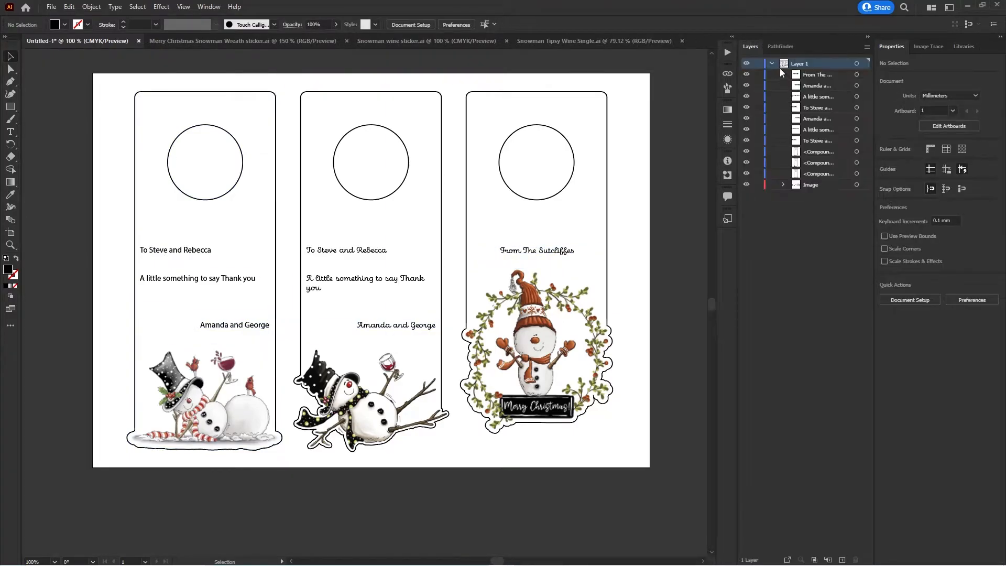
pyautogui.click(818, 173)
pyautogui.keyDown('shift'); pyautogui.click(822, 151); pyautogui.keyUp('shift')
pyautogui.click(91, 7)
pyautogui.click(110, 57)
# Group the left tag's three text frames: the recipients' line, the thank-you message and the senders' names
pyautogui.click(814, 141)
pyautogui.click(175, 250)
pyautogui.keyDown('shift'); pyautogui.click(197, 278); pyautogui.keyUp('shift')
pyautogui.keyDown('shift'); pyautogui.click(234, 325); pyautogui.keyUp('shift')
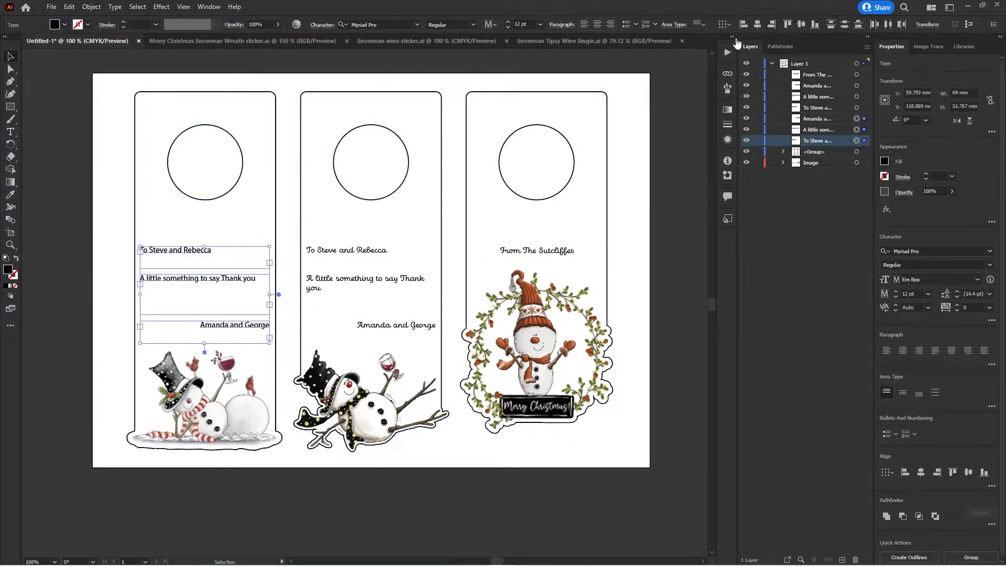
pyautogui.rightClick(213, 297)
pyautogui.click(218, 326)
pyautogui.rightClick(218, 327)
pyautogui.click(70, 7)
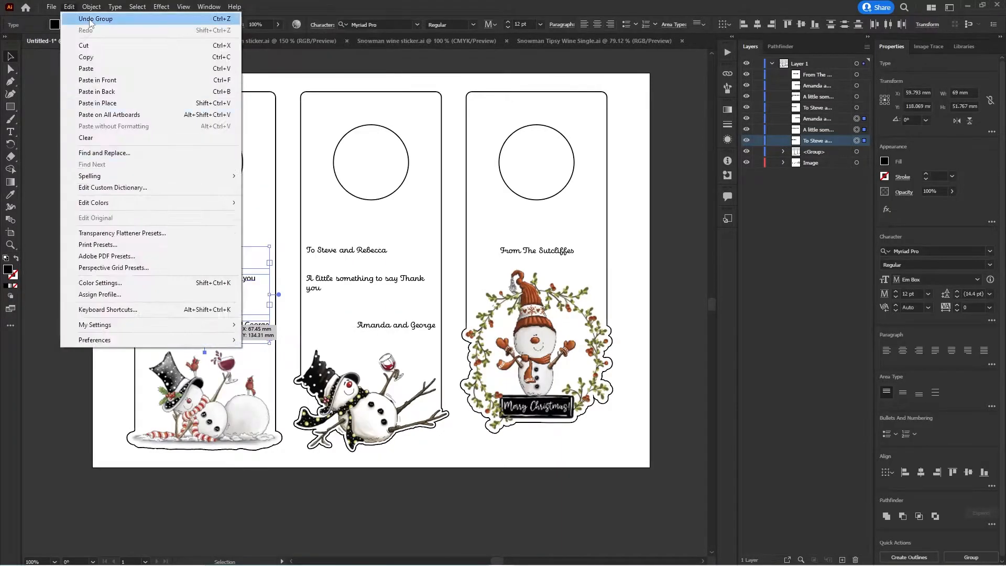
pyautogui.click(110, 57)
# Group the middle tag's three script text frames
pyautogui.click(346, 250)
pyautogui.keyDown('shift'); pyautogui.click(361, 278); pyautogui.keyUp('shift')
pyautogui.keyDown('shift'); pyautogui.click(379, 326); pyautogui.keyUp('shift')
pyautogui.click(91, 7)
pyautogui.click(110, 57)
# Add a new layer and move the Image sublayer with the snowman pictures into it
pyautogui.click(842, 561)
pyautogui.click(857, 119)
pyautogui.click(856, 130)
pyautogui.moveTo(812, 130); pyautogui.dragTo(807, 61)
# Add another layer and move both text groups and the right tag's text line into it
pyautogui.click(842, 560)
pyautogui.click(857, 108)
pyautogui.keyDown('shift'); pyautogui.click(856, 119); pyautogui.keyUp('shift')
pyautogui.keyDown('shift'); pyautogui.click(857, 130); pyautogui.keyUp('shift')
pyautogui.moveTo(814, 107); pyautogui.dragTo(804, 64)
# Rename the text layer Text, the picture layer Images and the outline layer CutLines, and collapse all three
pyautogui.click(772, 63)
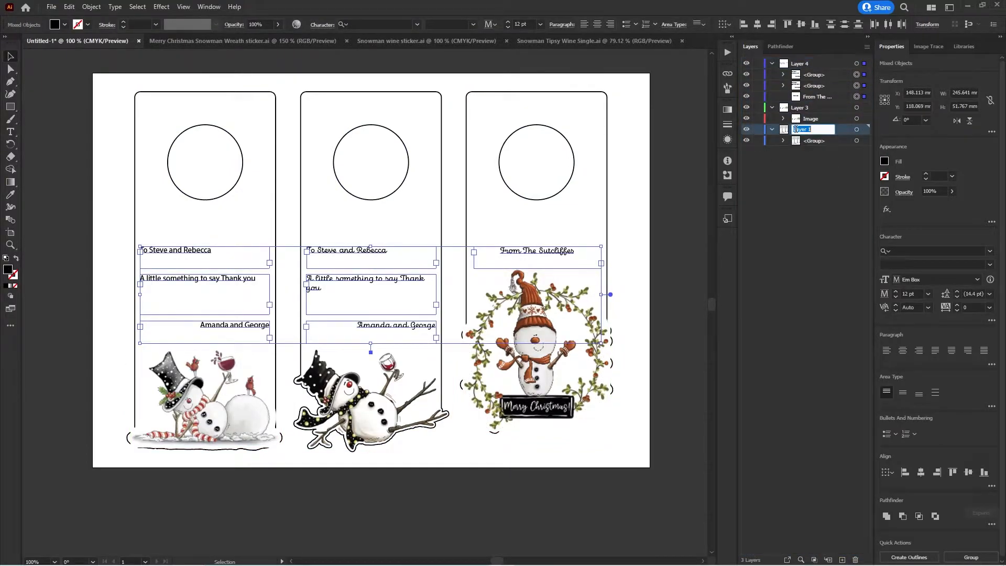
pyautogui.moveTo(812, 129); pyautogui.dragTo(807, 64)
pyautogui.click(356, 278)
pyautogui.click(344, 215)
pyautogui.click(352, 251)
pyautogui.click(417, 24)
pyautogui.click(417, 24)
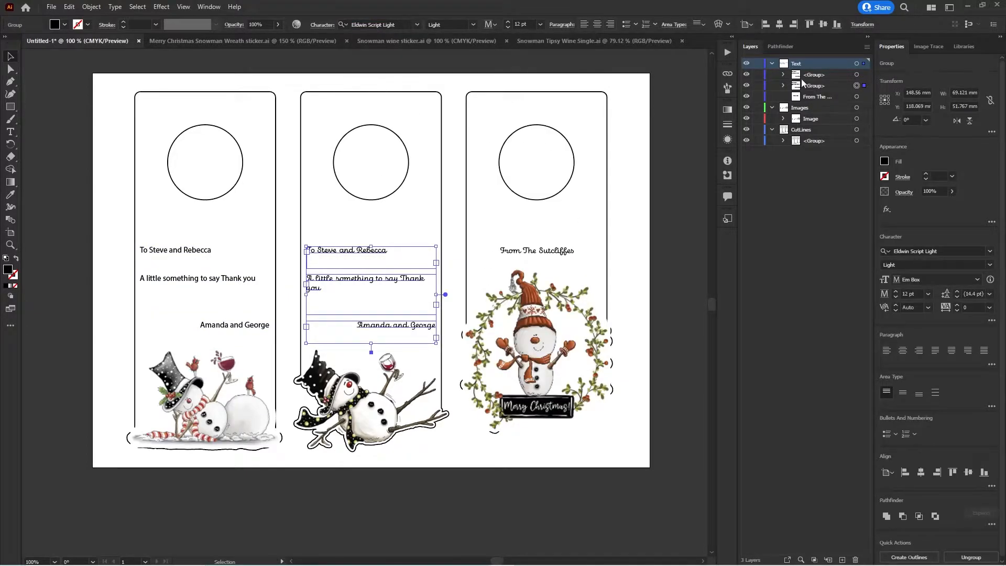
pyautogui.click(772, 64)
pyautogui.click(772, 74)
pyautogui.click(772, 85)
pyautogui.click(55, 152)
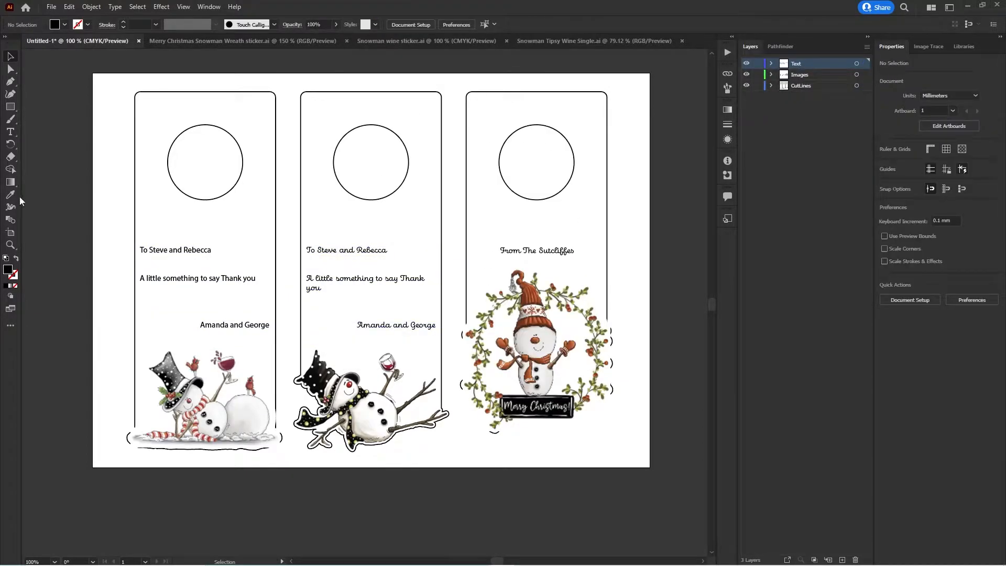
# Switch the A4 artboard to portrait orientation, 210 × 297 mm, and zoom out to 66.67% to see the whole page
pyautogui.click(8, 233)
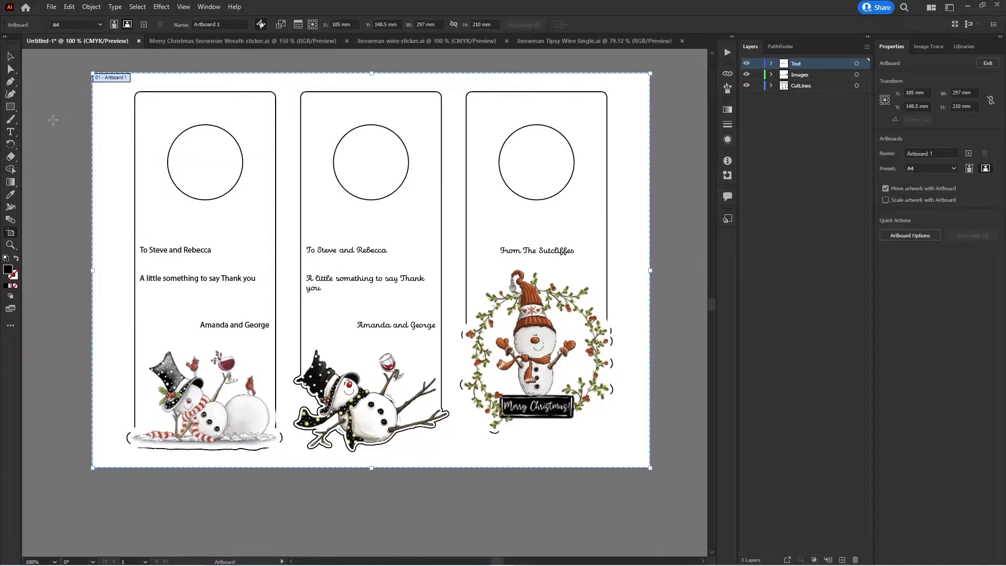
pyautogui.click(970, 169)
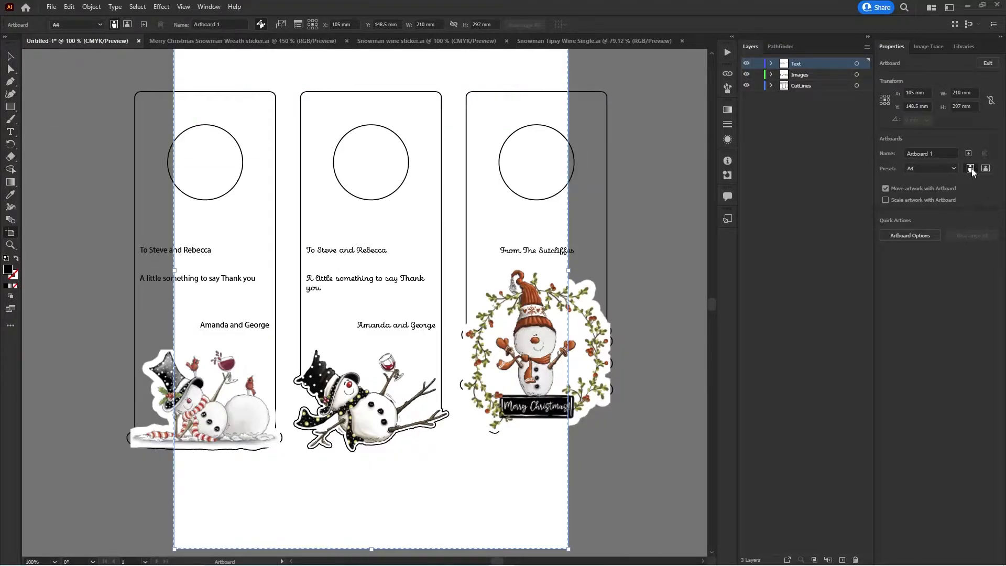
pyautogui.click(54, 561)
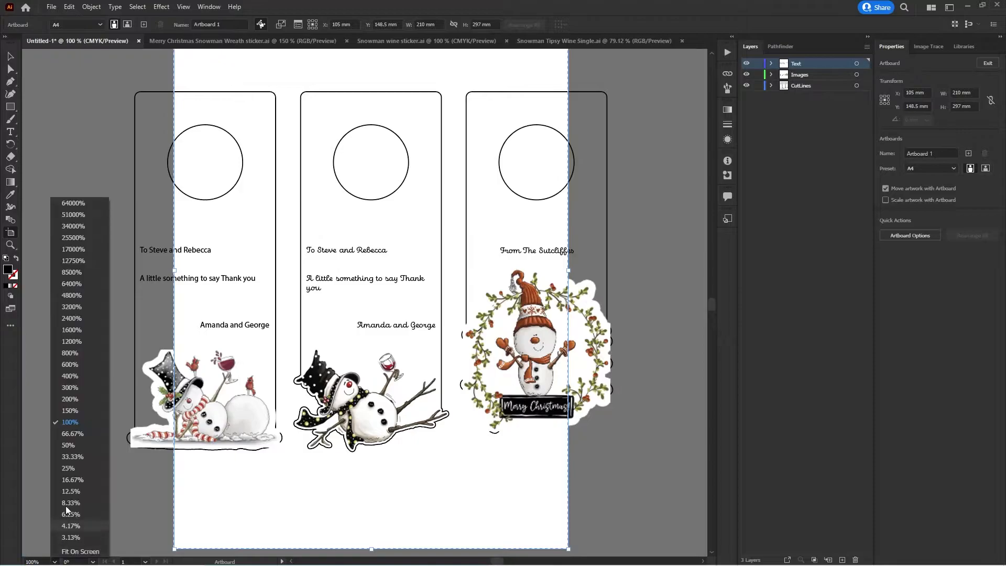
pyautogui.click(75, 438)
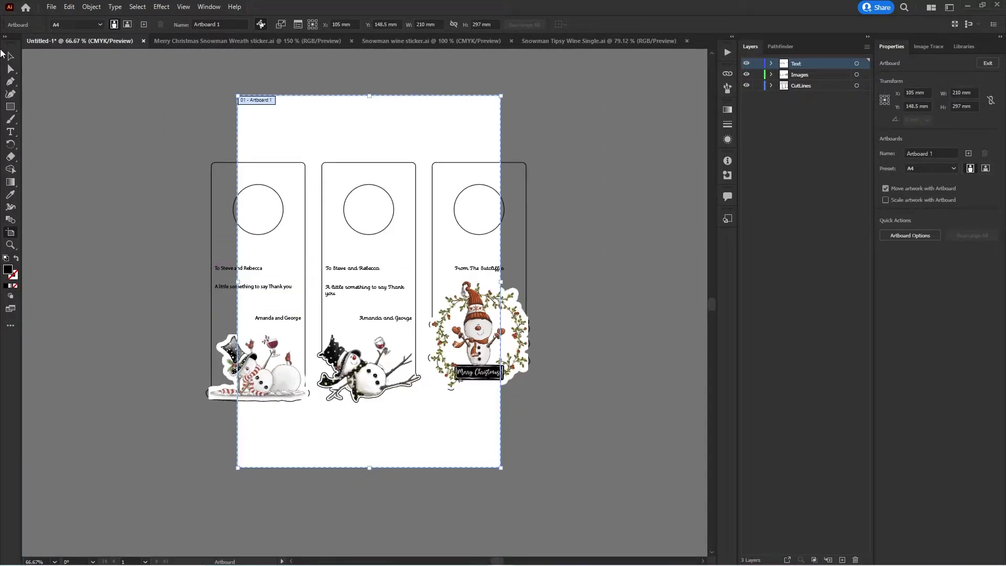
pyautogui.click(10, 57)
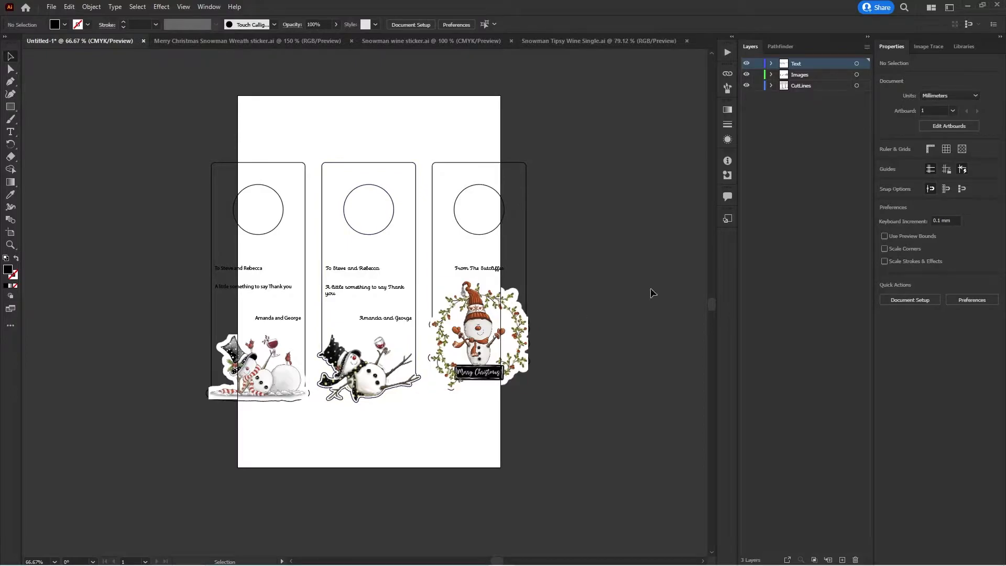
# Rotate all artwork on the Text, Images and CutLines layers by 90°
pyautogui.click(857, 64)
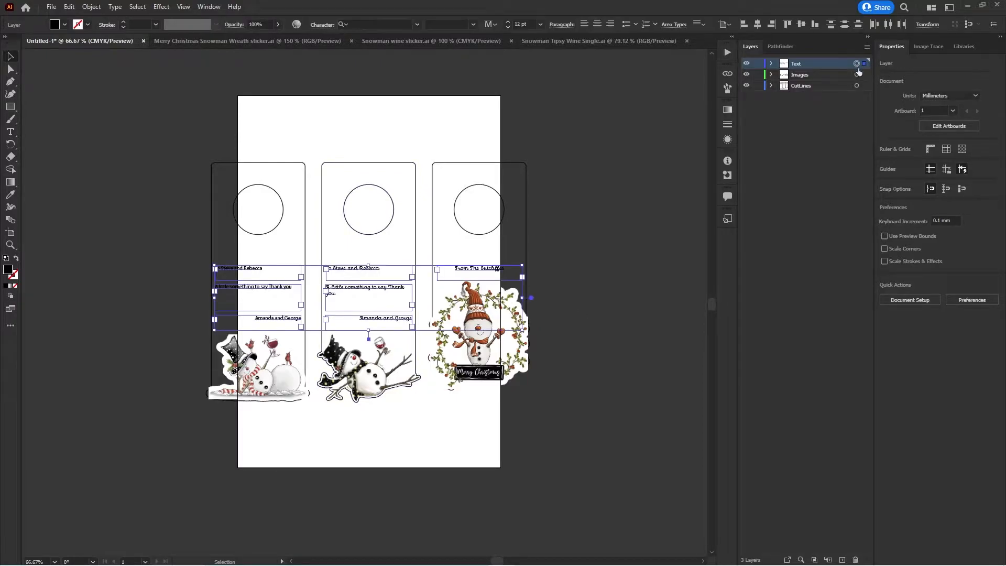
pyautogui.keyDown('shift'); pyautogui.click(857, 75); pyautogui.keyUp('shift')
pyautogui.keyDown('shift'); pyautogui.click(857, 87); pyautogui.keyUp('shift')
pyautogui.click(926, 120)
pyautogui.click(934, 164)
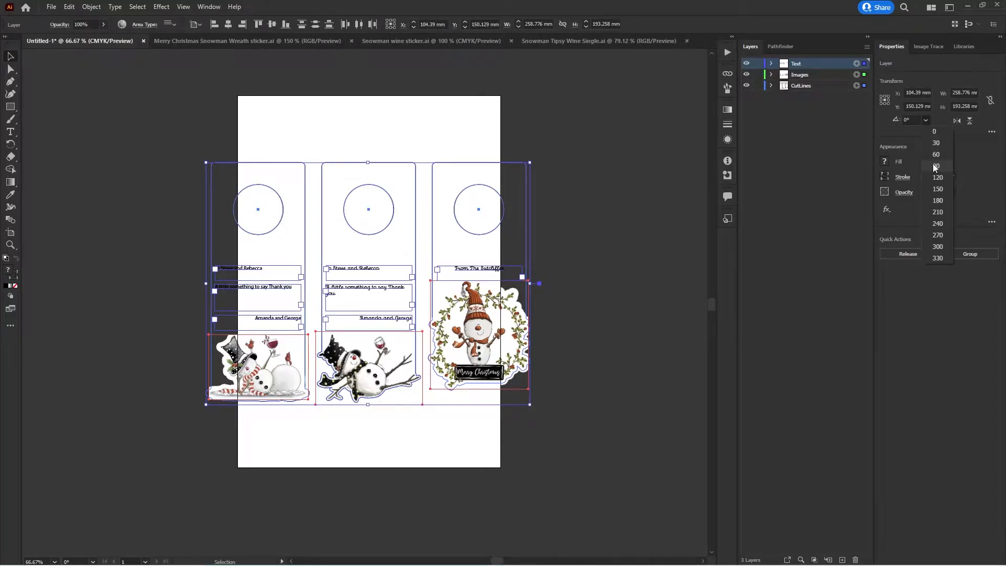
pyautogui.click(594, 245)
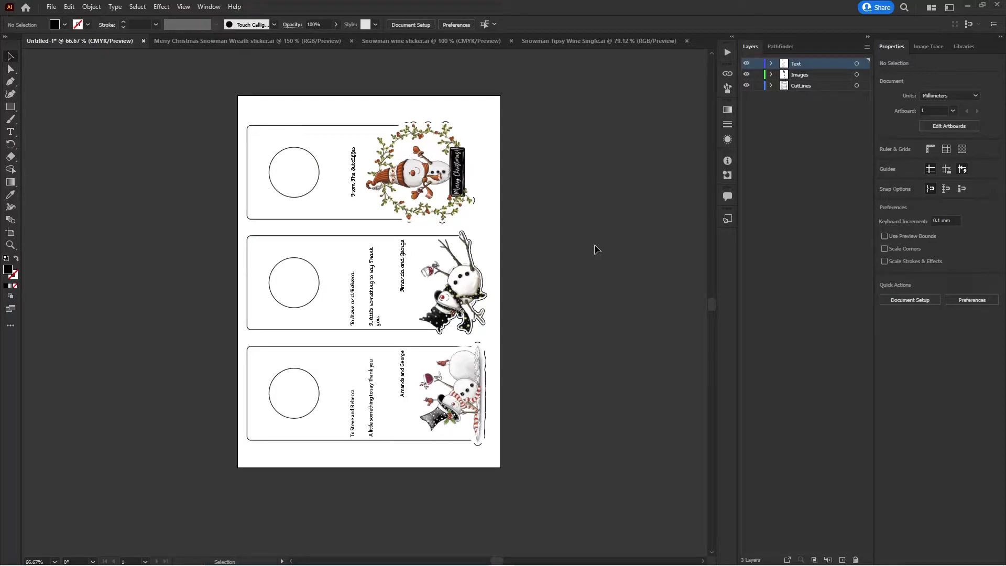
# Place the CutLines layer above Text and Images, and add Brother ScanNCut registration marks to the page
pyautogui.moveTo(797, 86); pyautogui.dragTo(803, 64)
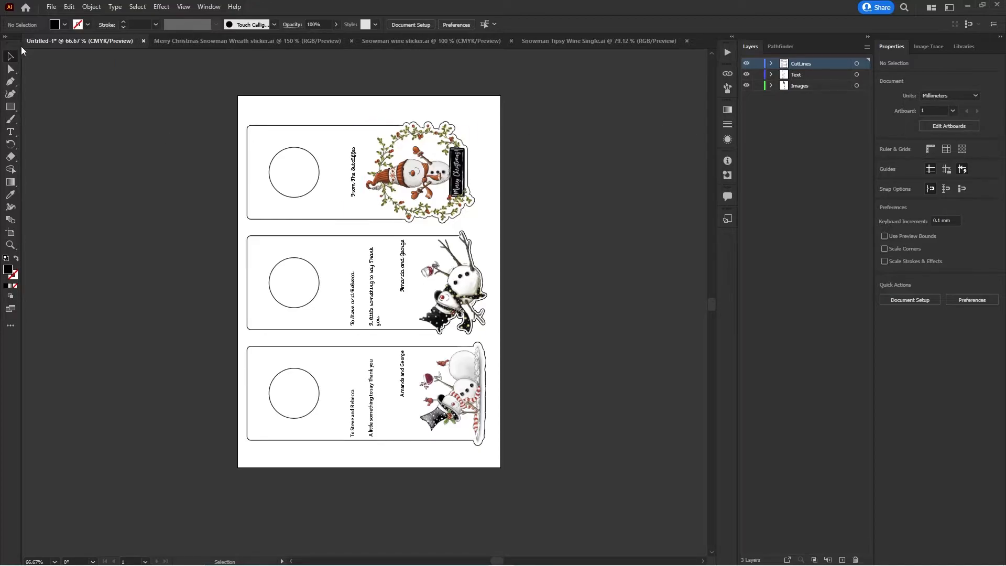
pyautogui.click(54, 7)
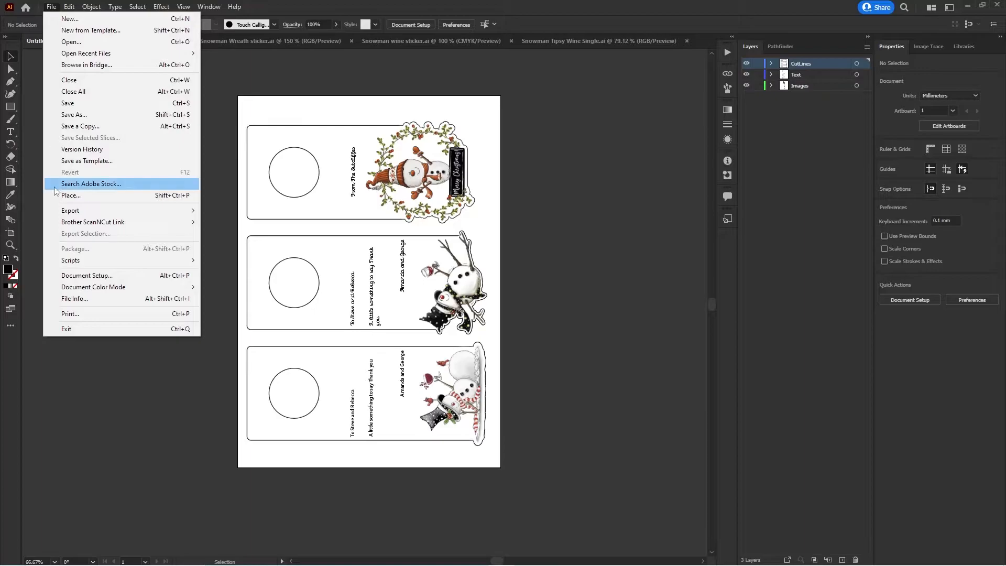
pyautogui.moveTo(77, 222)
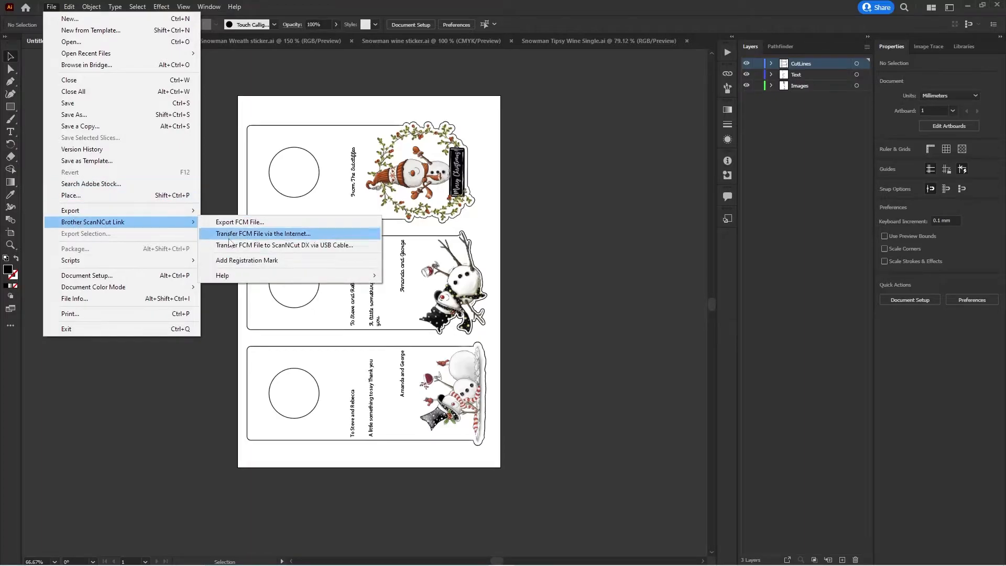
pyautogui.click(226, 262)
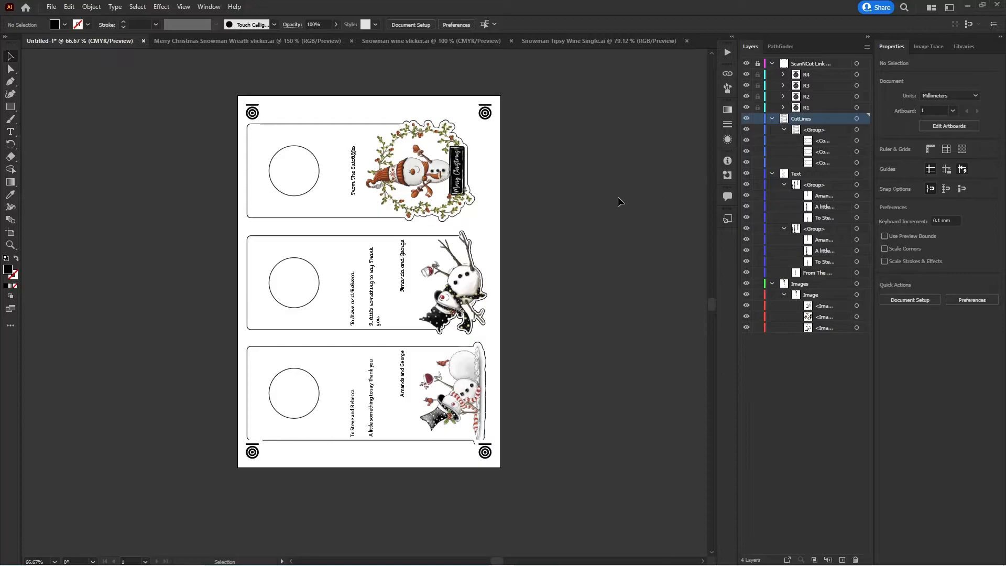
# Move the wreath snowman tag's outline, text and image together about 12 mm right and 5 mm up, clear of the registration marks
pyautogui.click(857, 274)
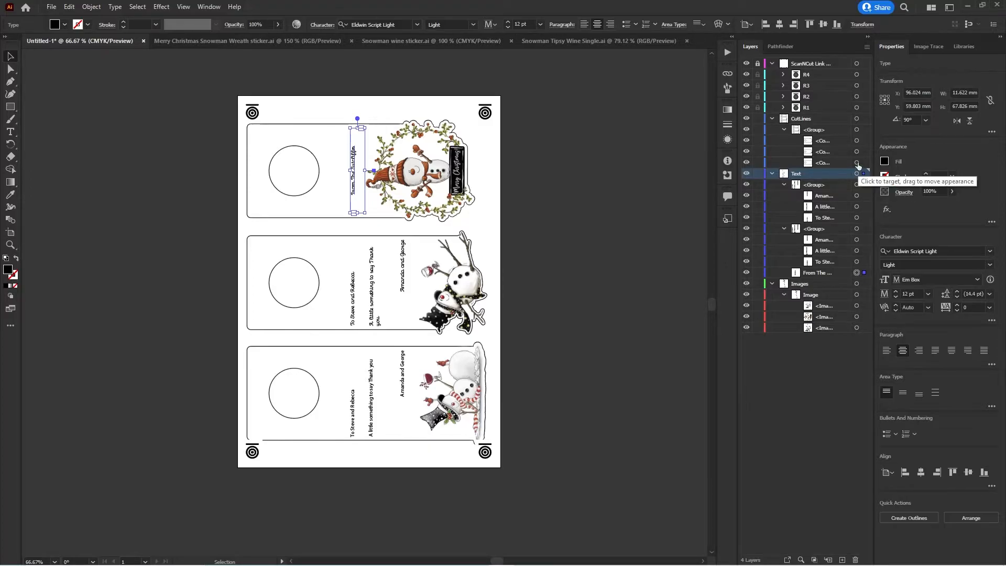
pyautogui.keyDown('shift'); pyautogui.click(857, 140); pyautogui.keyUp('shift')
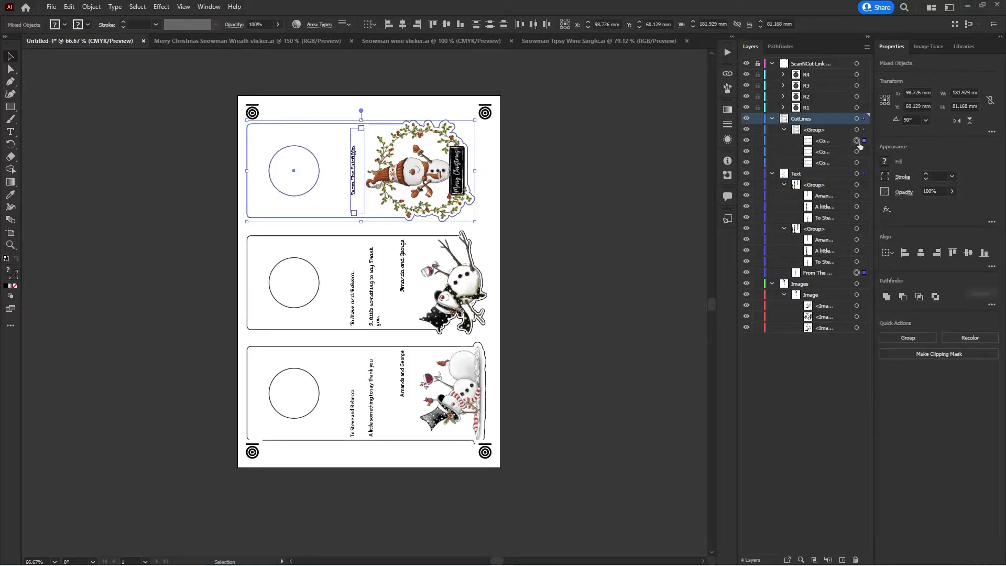
pyautogui.keyDown('shift'); pyautogui.click(857, 306); pyautogui.keyUp('shift')
pyautogui.keyDown('shift'); pyautogui.click(857, 328); pyautogui.keyUp('shift')
pyautogui.keyDown('shift'); pyautogui.click(857, 328); pyautogui.keyUp('shift')
pyautogui.keyDown('shift'); pyautogui.click(856, 317); pyautogui.keyUp('shift')
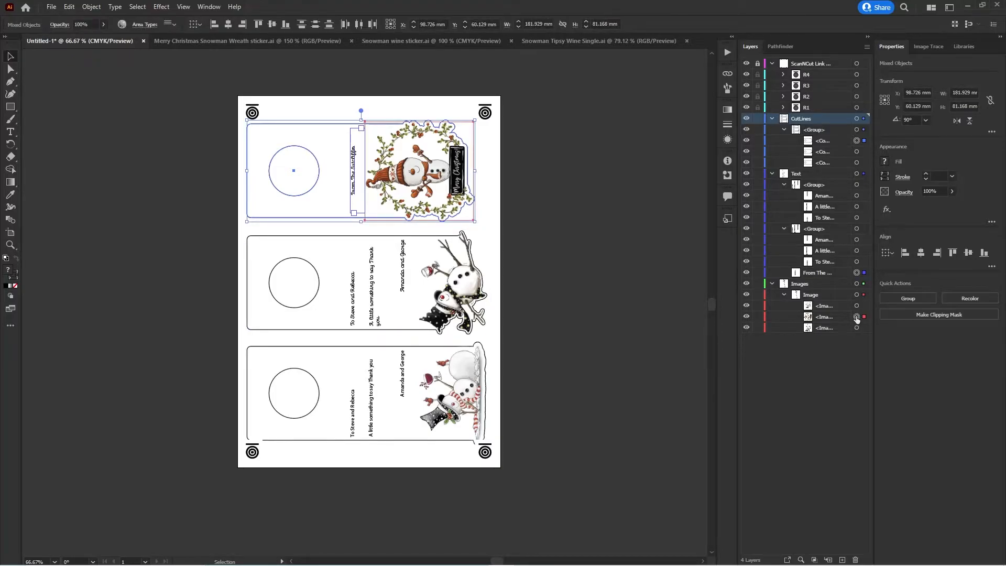
pyautogui.moveTo(408, 175); pyautogui.dragTo(425, 170)
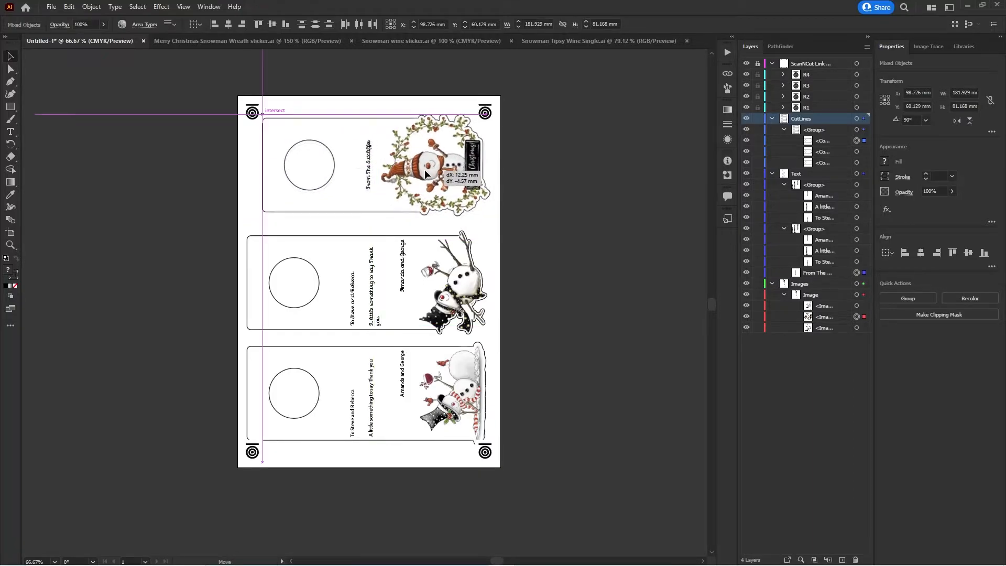
pyautogui.click(241, 162)
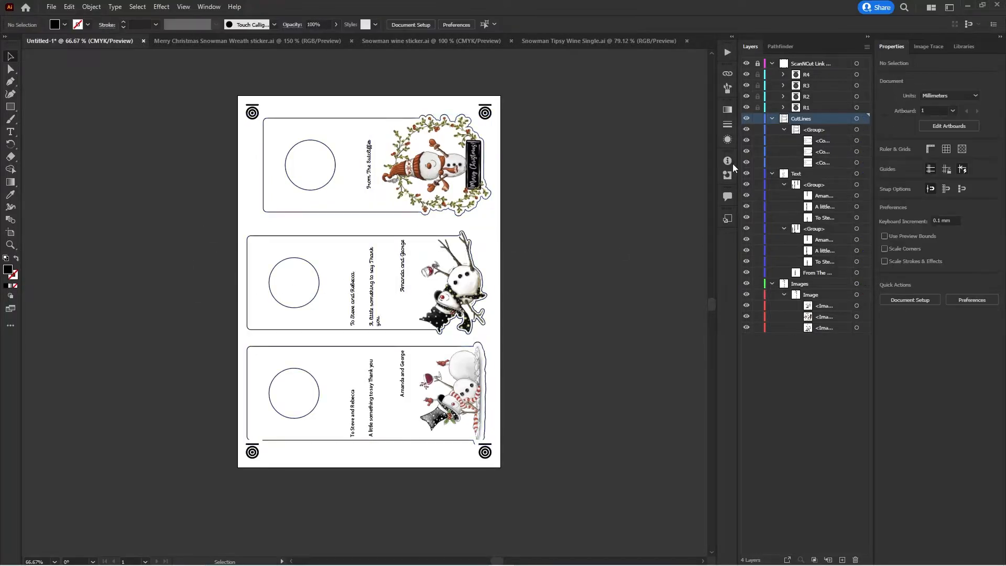
# Move the middle tag's outline, text group and image together slightly up and right, closer to the wreath tag
pyautogui.click(857, 184)
pyautogui.click(857, 229)
pyautogui.keyDown('shift'); pyautogui.click(857, 152); pyautogui.keyUp('shift')
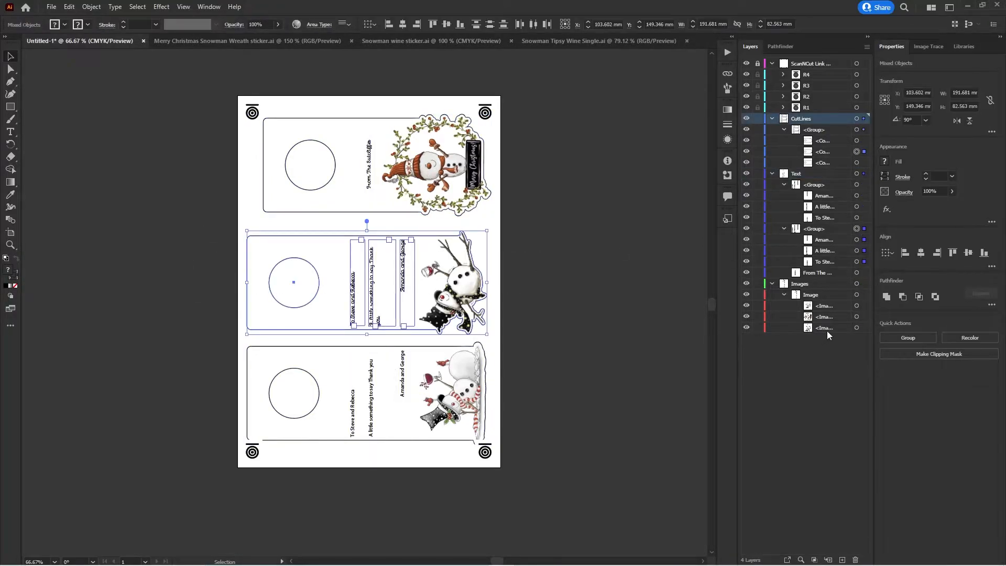
pyautogui.keyDown('shift'); pyautogui.click(856, 327); pyautogui.keyUp('shift')
pyautogui.moveTo(431, 283); pyautogui.dragTo(432, 276)
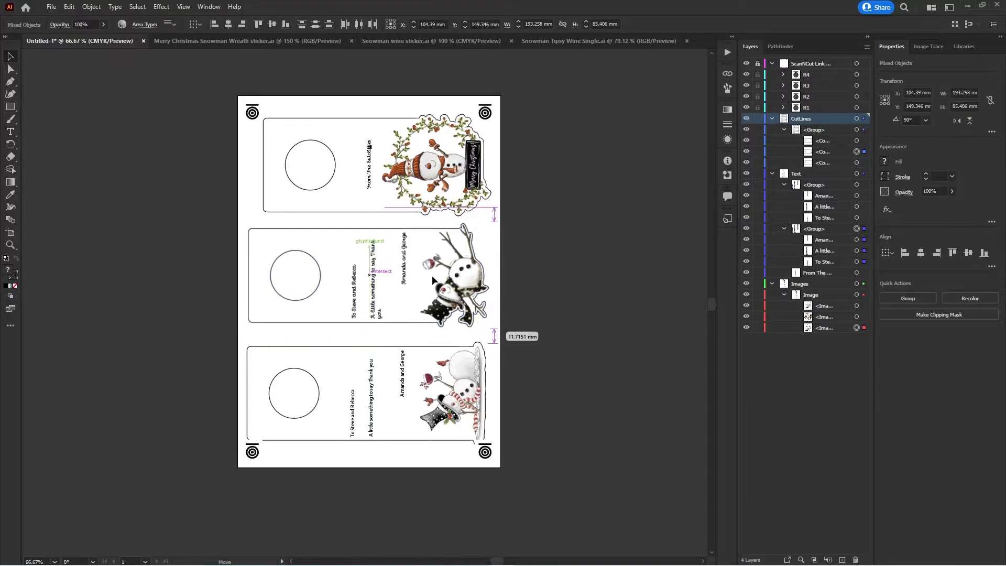
# Move the lowest tag's outline, text group and image together slightly up and right, clear of the lower registration marks
pyautogui.click(857, 305)
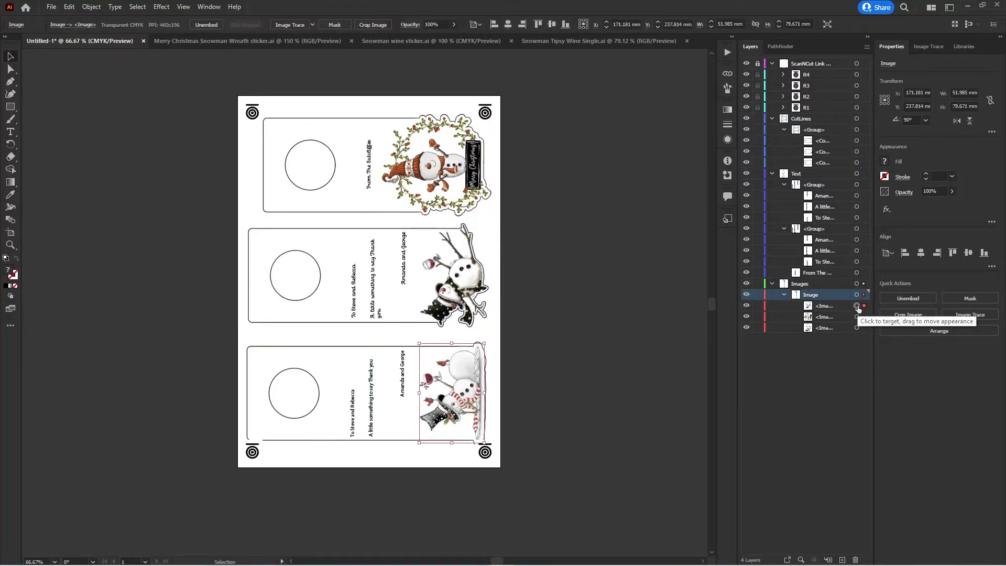
pyautogui.keyDown('shift'); pyautogui.click(857, 185); pyautogui.keyUp('shift')
pyautogui.keyDown('shift'); pyautogui.click(857, 141); pyautogui.keyUp('shift')
pyautogui.keyDown('shift'); pyautogui.click(857, 140); pyautogui.keyUp('shift')
pyautogui.keyDown('shift'); pyautogui.click(856, 162); pyautogui.keyUp('shift')
pyautogui.moveTo(429, 399); pyautogui.dragTo(432, 391)
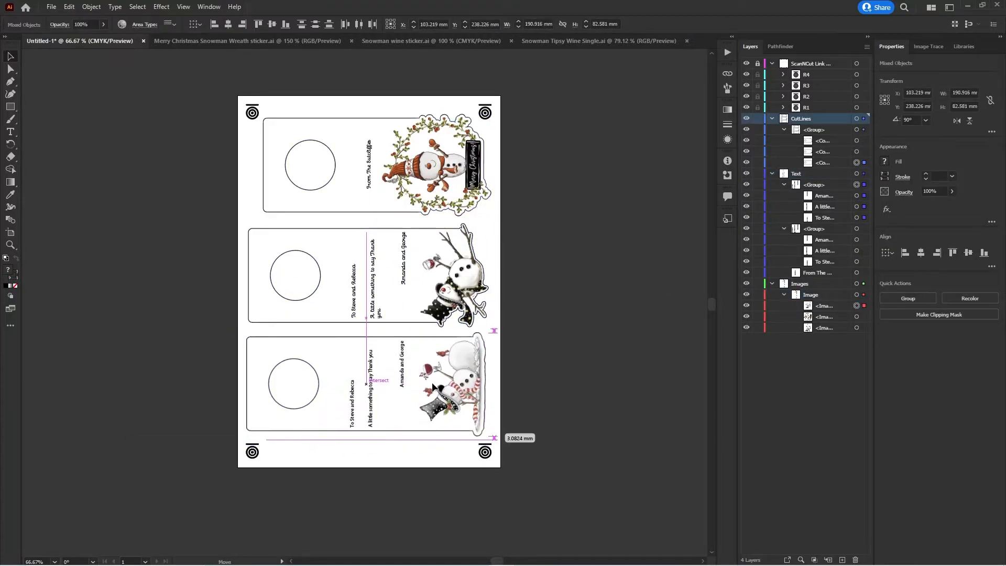
pyautogui.click(568, 393)
# Try to ungroup the tag outlines on the CutLines layer and undo the ungrouping
pyautogui.click(857, 130)
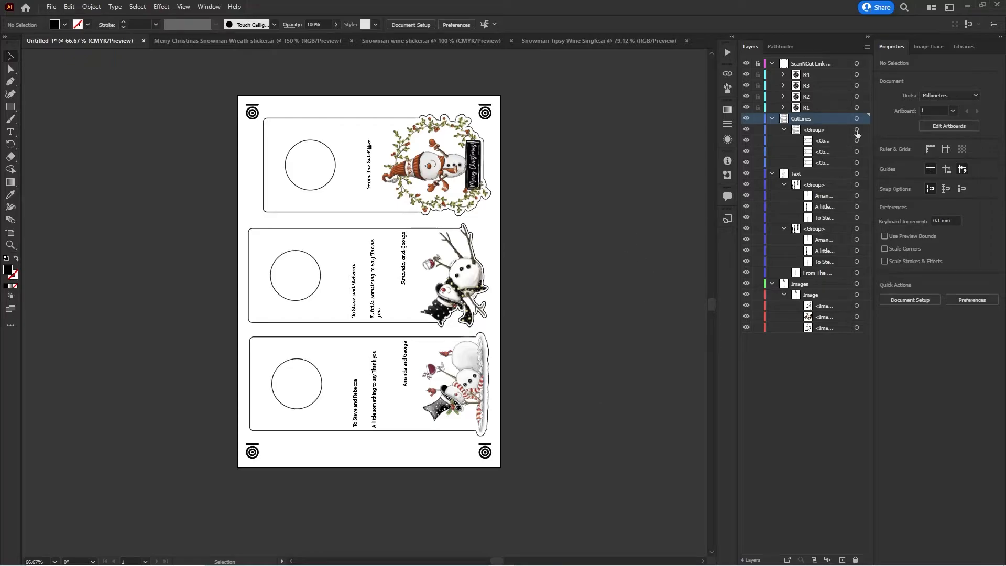
pyautogui.rightClick(342, 113)
pyautogui.click(362, 257)
pyautogui.click(857, 162)
pyautogui.rightClick(371, 381)
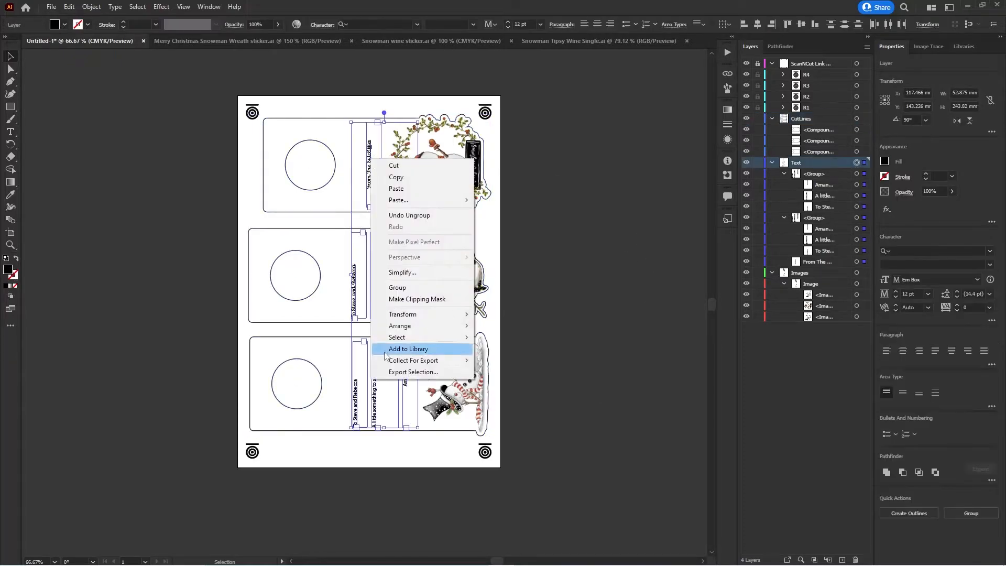
pyautogui.click(401, 217)
# Try to ungroup the snowman pictures held in the Image sublayer
pyautogui.click(856, 184)
pyautogui.click(857, 294)
pyautogui.rightClick(451, 272)
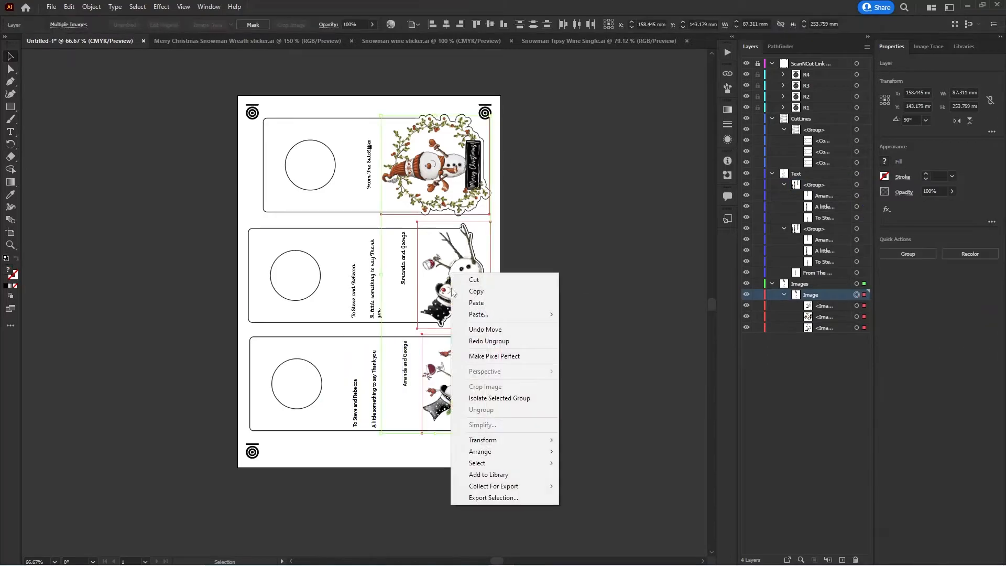
pyautogui.click(91, 7)
pyautogui.click(602, 179)
# Move the three snowman pictures directly into the Images layer and delete the emptied Image sublayer
pyautogui.click(857, 306)
pyautogui.keyDown('shift'); pyautogui.click(857, 317); pyautogui.keyUp('shift')
pyautogui.keyDown('shift'); pyautogui.click(857, 327); pyautogui.keyUp('shift')
pyautogui.click(91, 6)
pyautogui.click(602, 178)
pyautogui.moveTo(824, 306); pyautogui.dragTo(802, 285)
pyautogui.click(856, 328)
pyautogui.press('Delete')
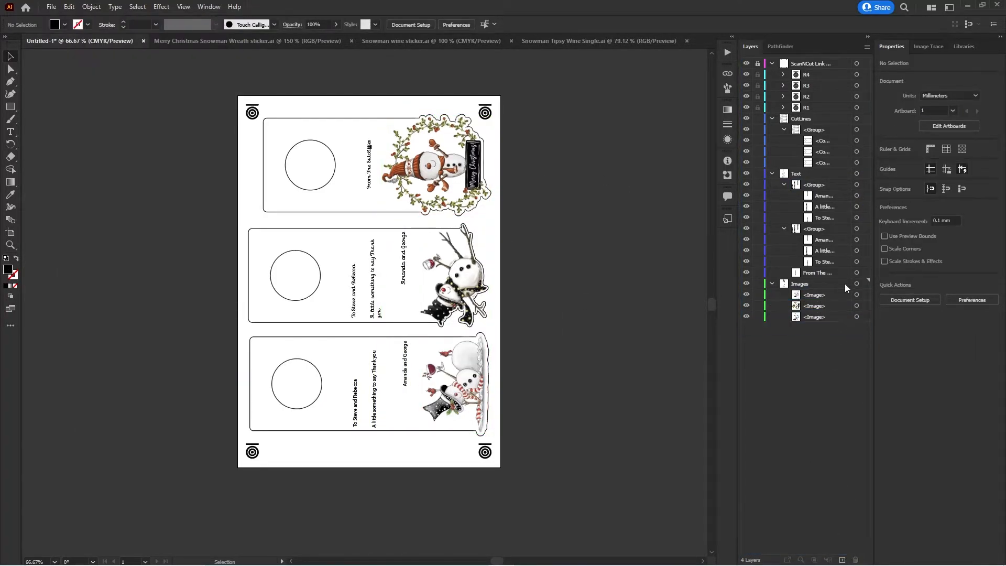
# Reorder the text objects and pictures within their layers to match the order of the tags down the page
pyautogui.click(857, 184)
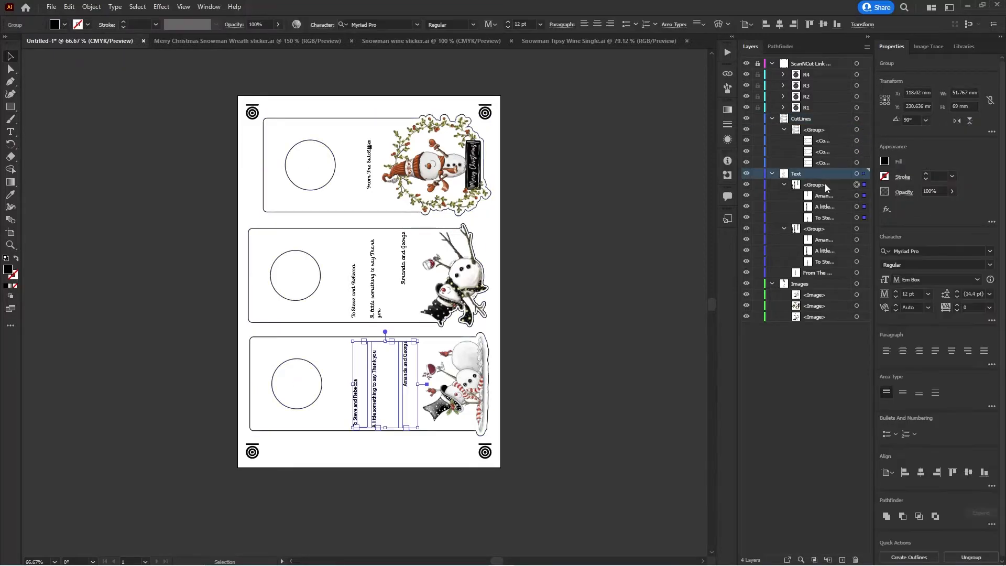
pyautogui.click(857, 184)
pyautogui.moveTo(809, 194); pyautogui.dragTo(819, 233)
pyautogui.click(857, 295)
pyautogui.moveTo(819, 294); pyautogui.dragTo(818, 321)
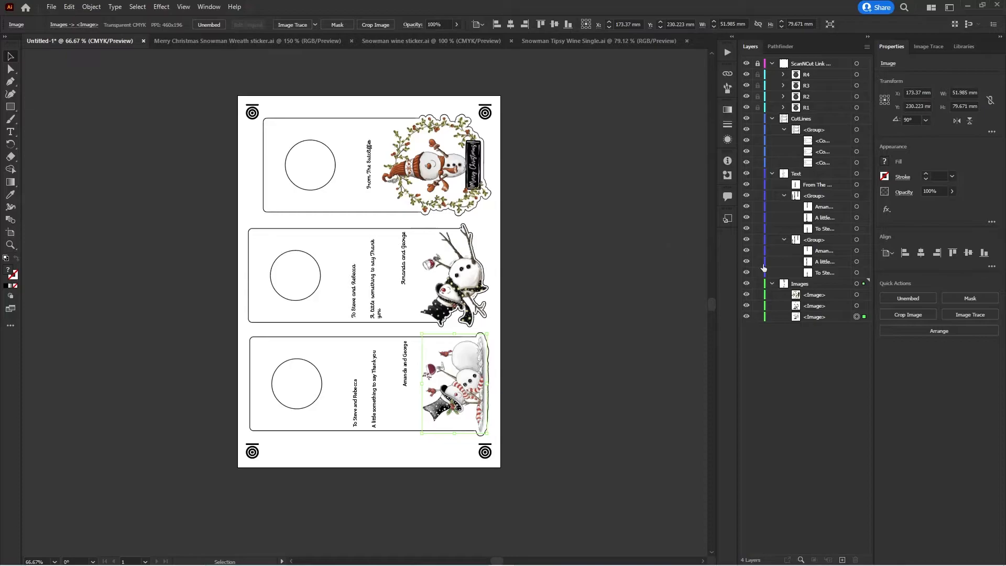
# Hide the CutLines layer and print the page unscaled on the Canon G500 series printer
pyautogui.click(744, 119)
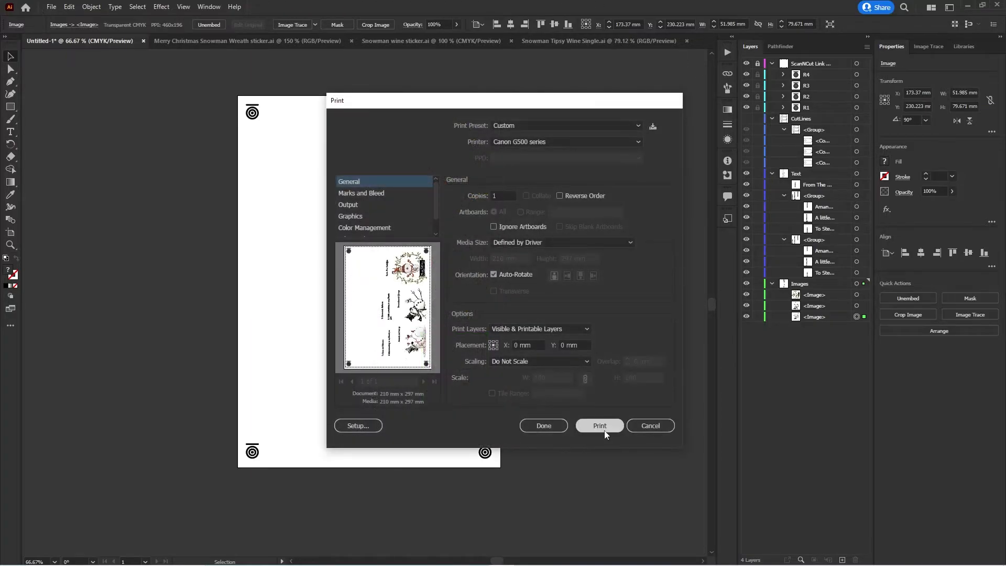
pyautogui.click(602, 429)
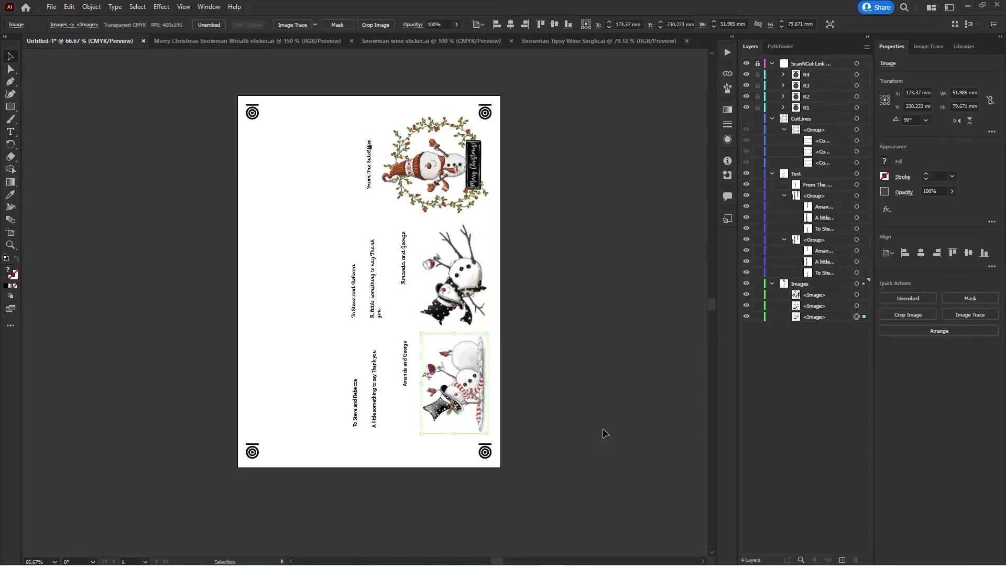
# Show the CutLines layer again and hide the Text and Images layers so only cut outlines and registration marks remain
pyautogui.click(747, 128)
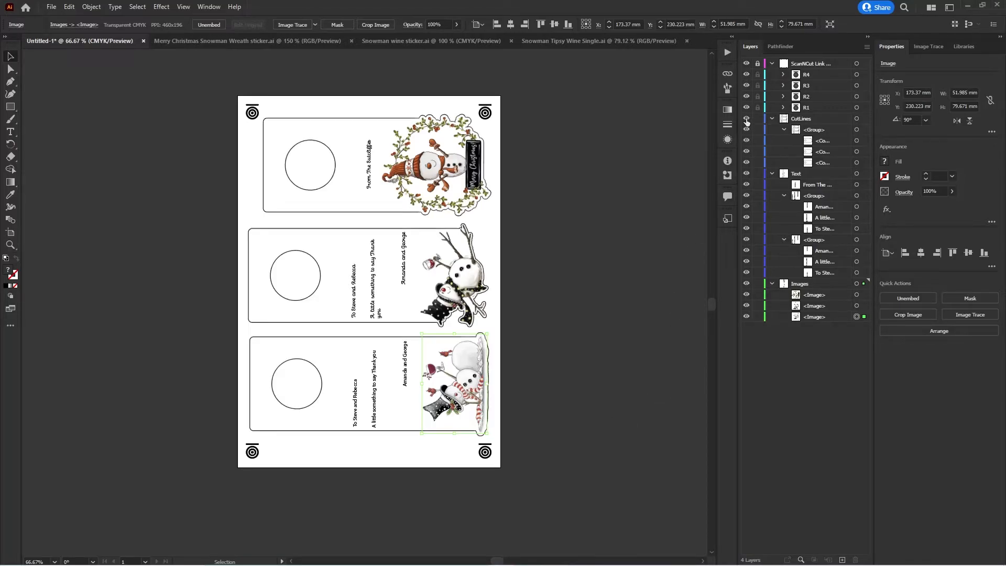
pyautogui.click(747, 174)
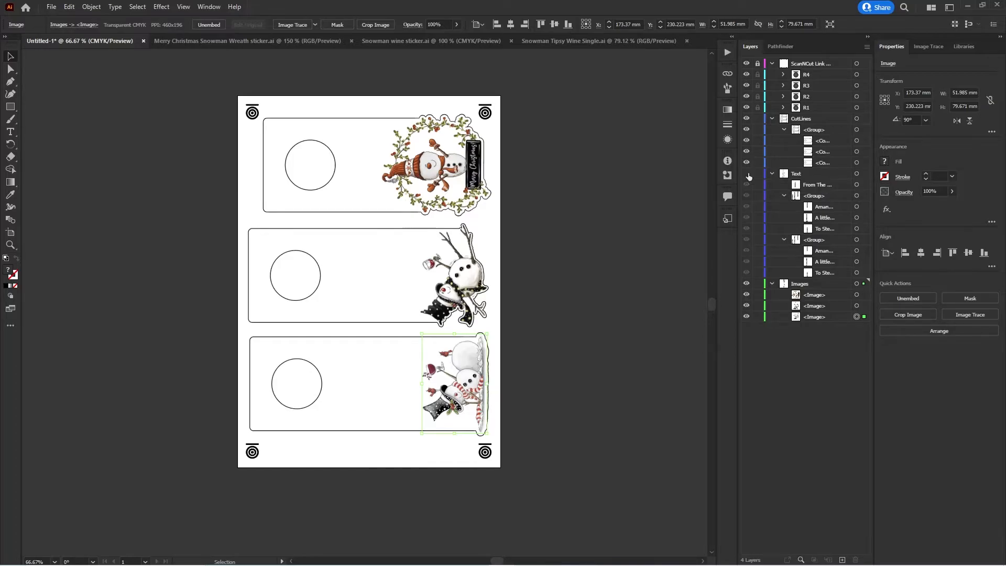
pyautogui.click(747, 285)
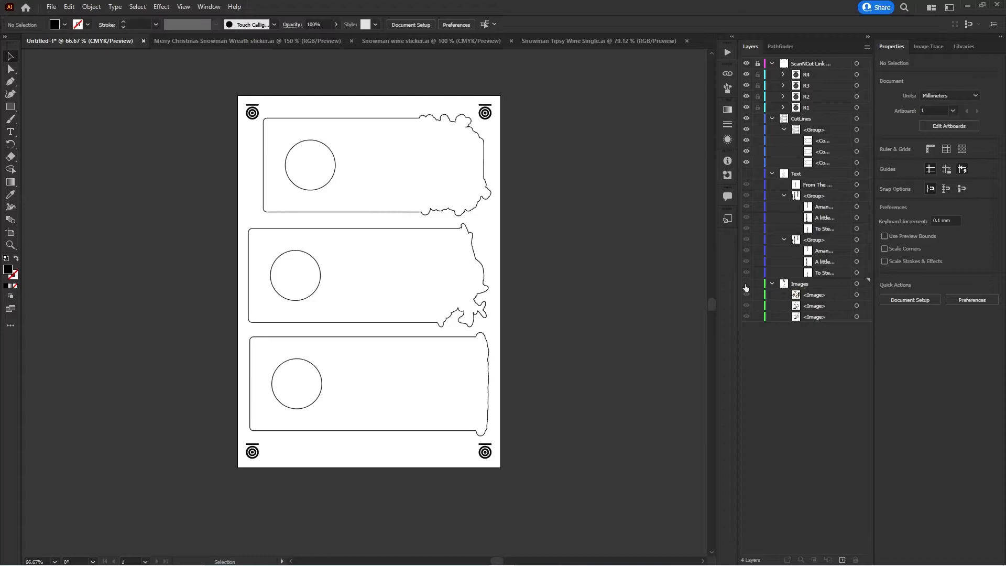
# Transfer the three tag outlines as an FCM file via the internet to the registered ScanNCut machine
pyautogui.click(52, 9)
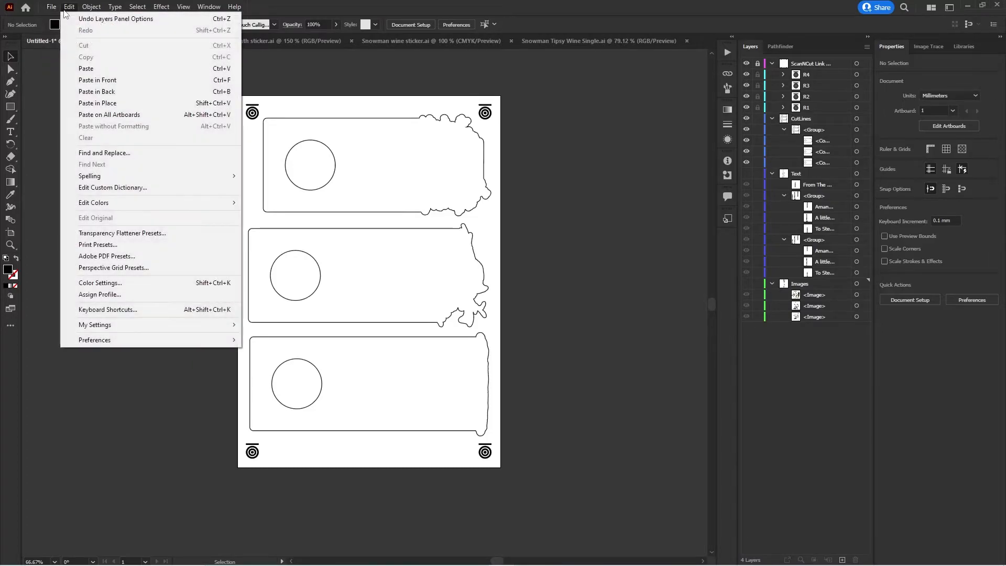
pyautogui.moveTo(66, 225)
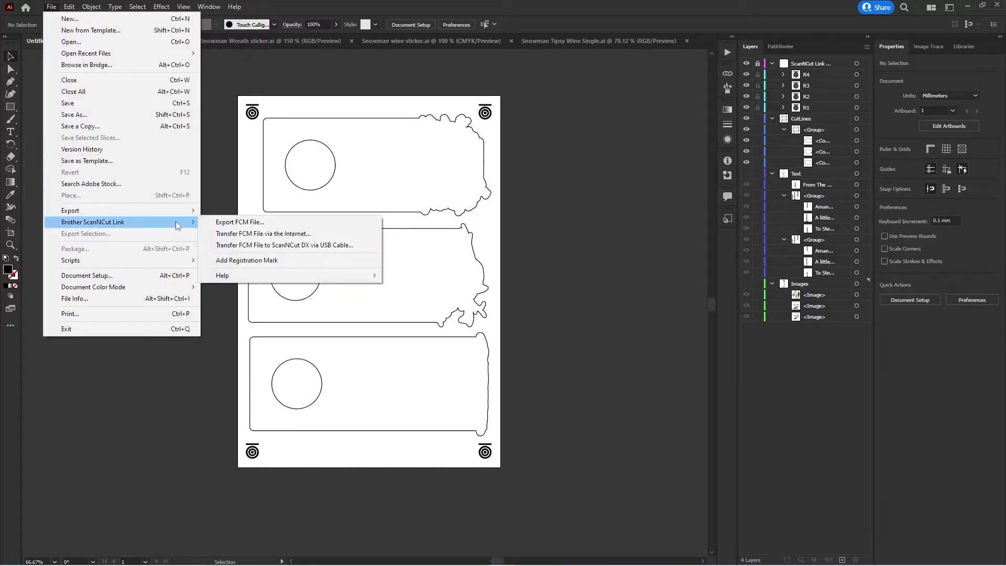
pyautogui.click(229, 237)
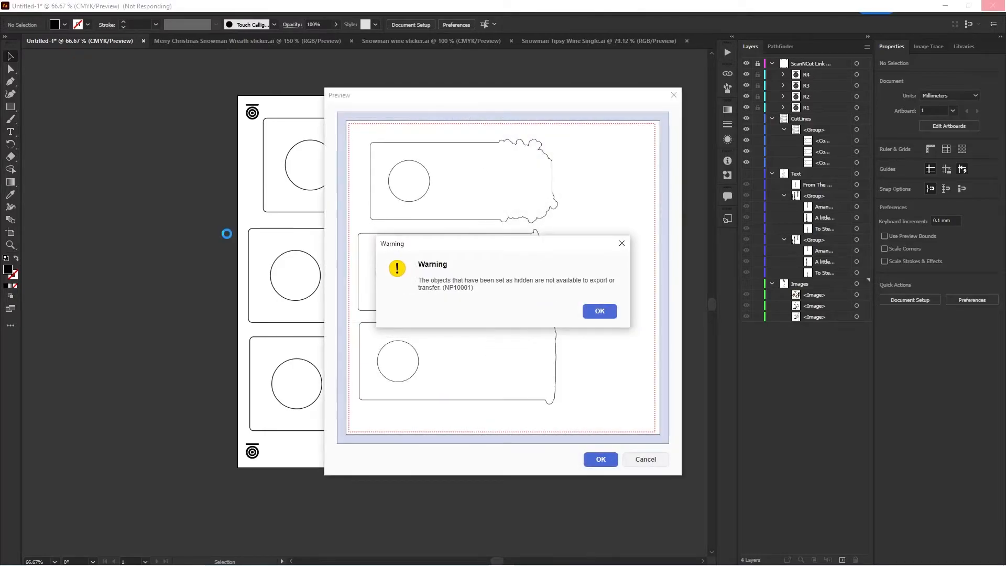
pyautogui.click(599, 312)
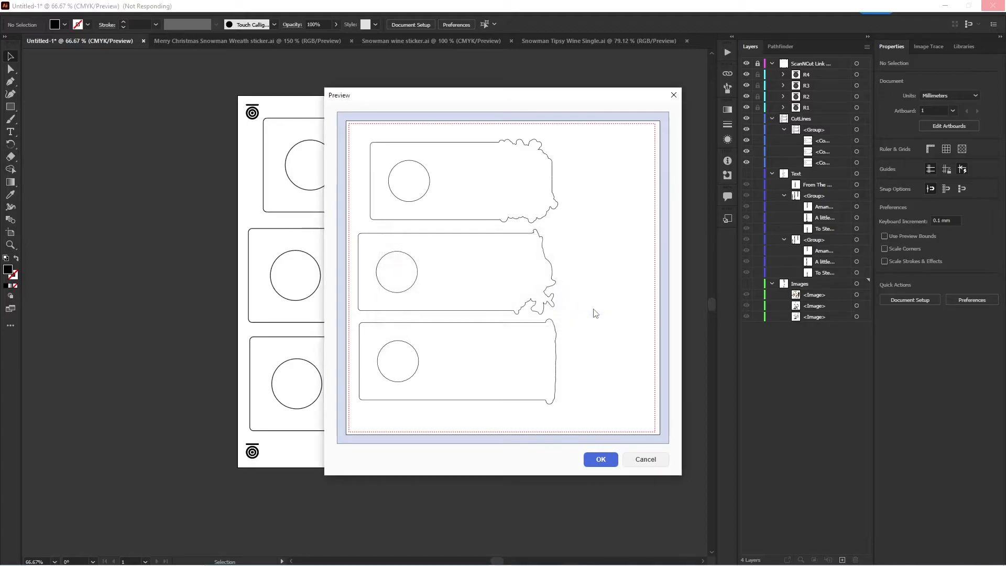
pyautogui.click(599, 461)
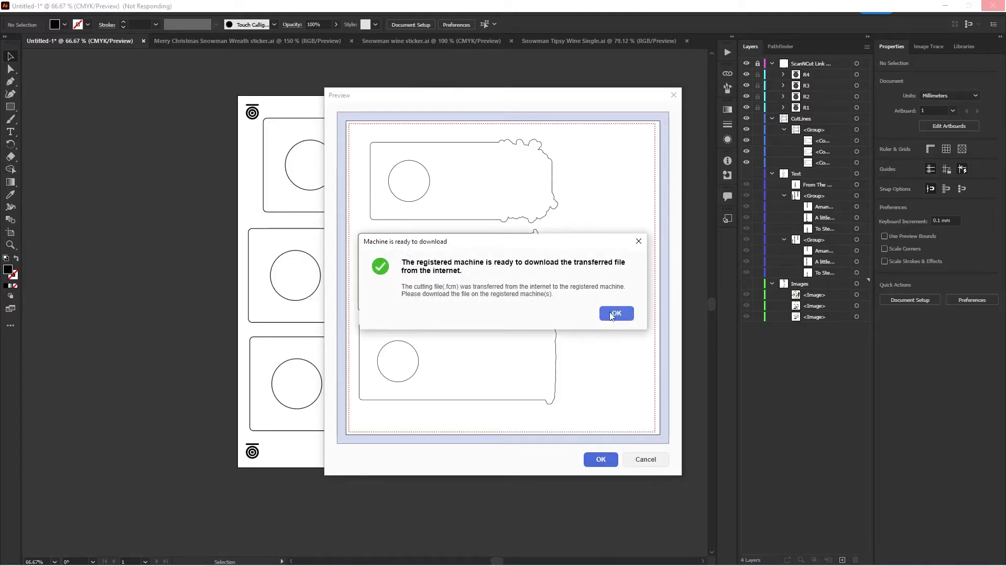
pyautogui.click(616, 314)
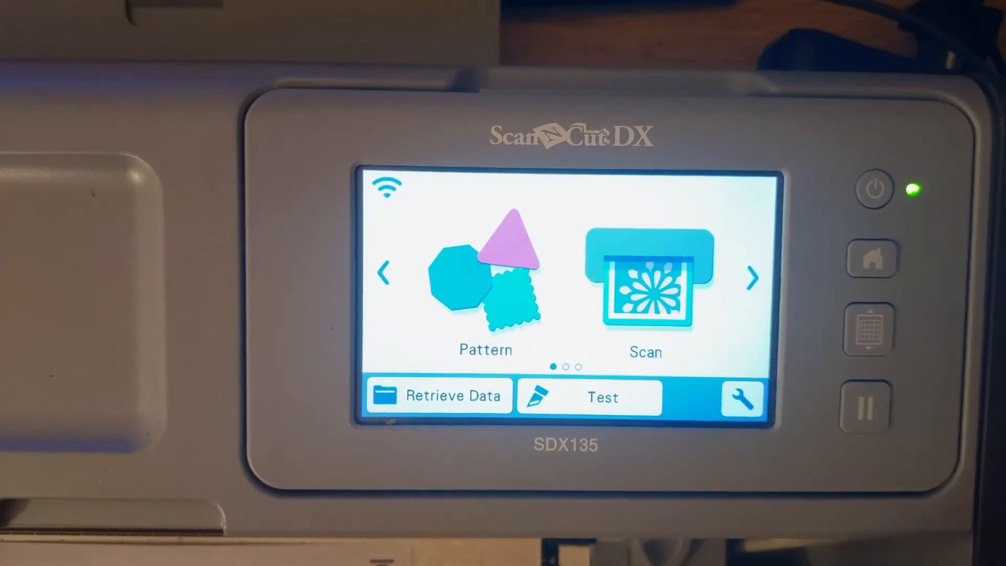
pyautogui.click(441, 408)
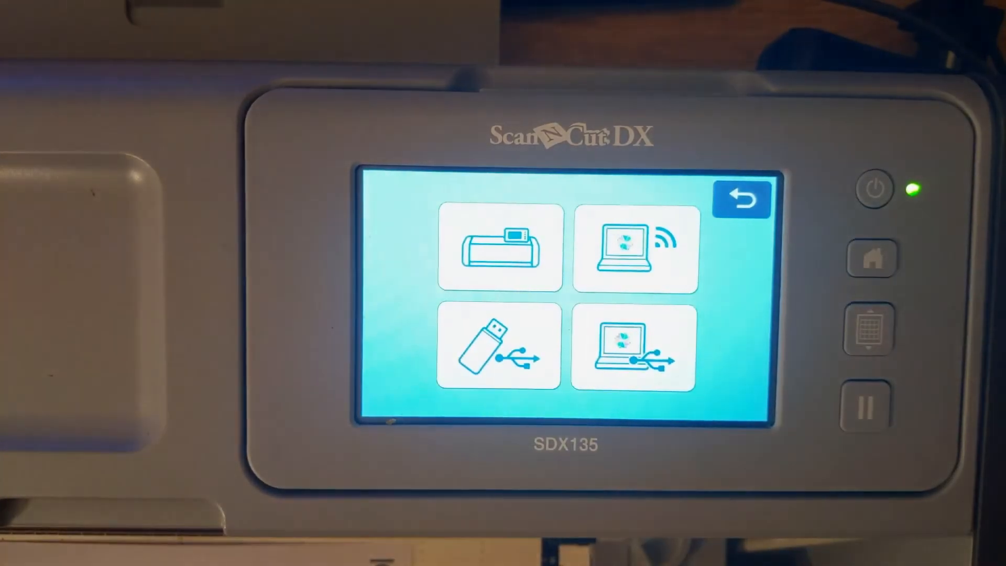
pyautogui.click(632, 262)
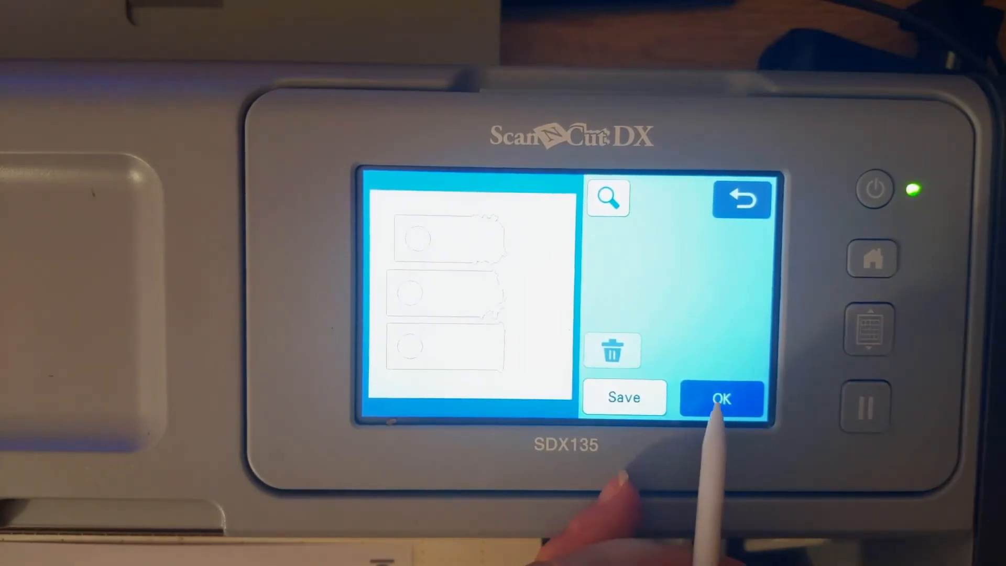
pyautogui.click(730, 404)
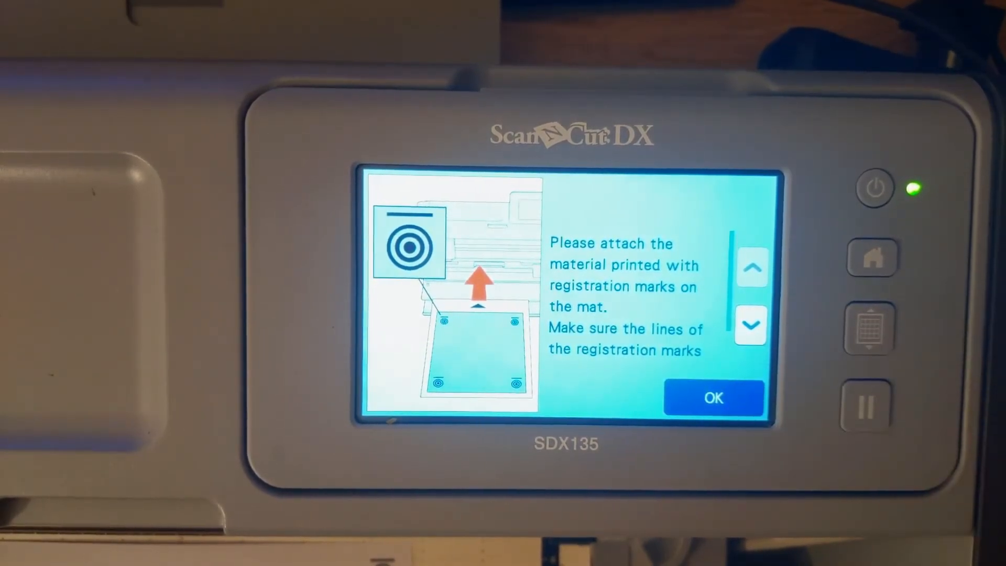
pyautogui.click(722, 399)
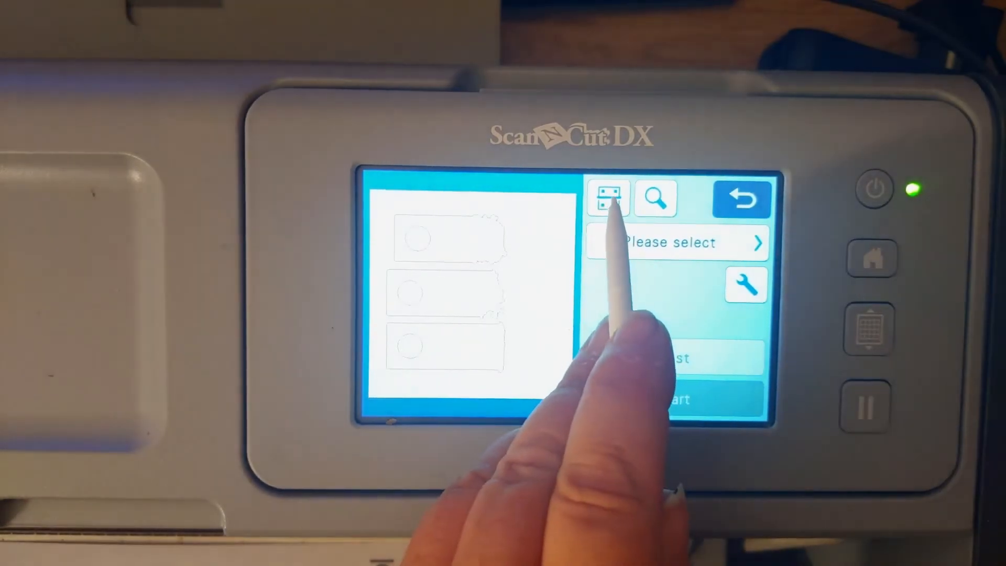
pyautogui.click(608, 198)
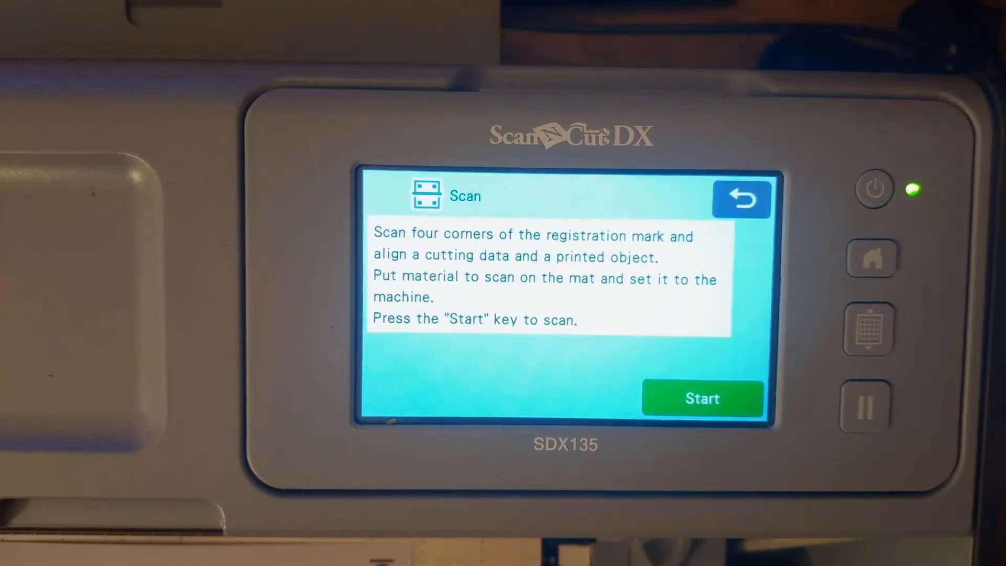
pyautogui.click(732, 406)
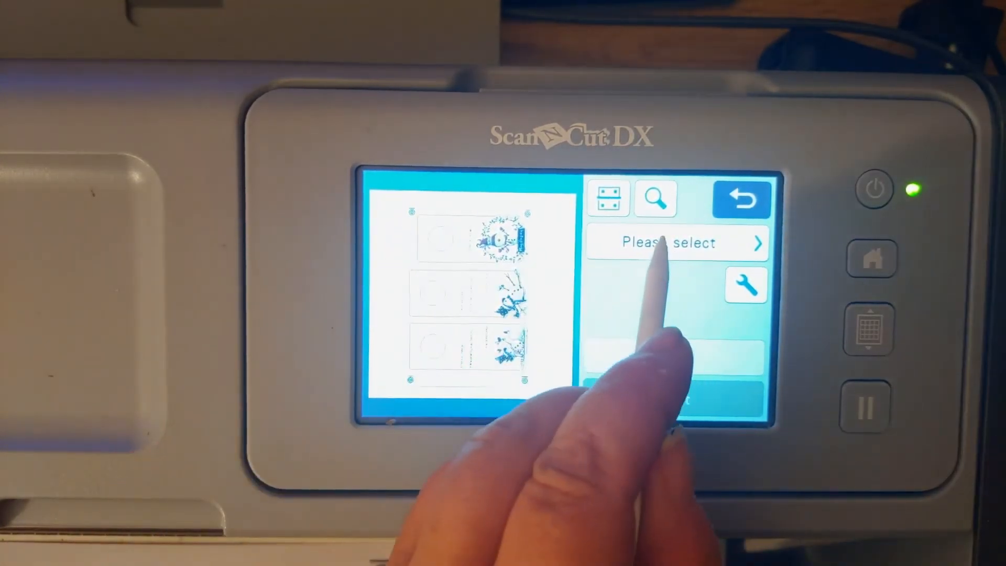
pyautogui.click(655, 245)
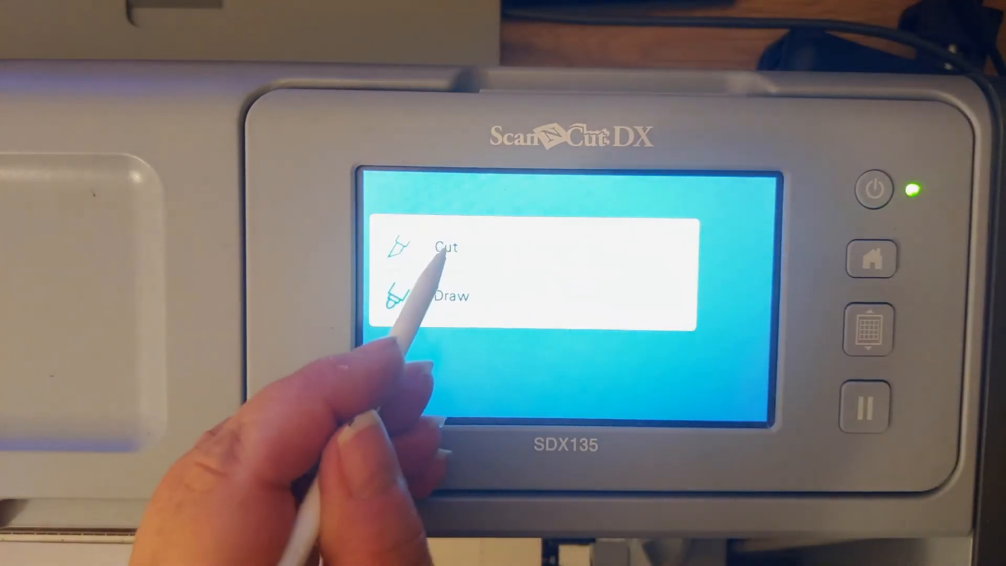
pyautogui.click(414, 247)
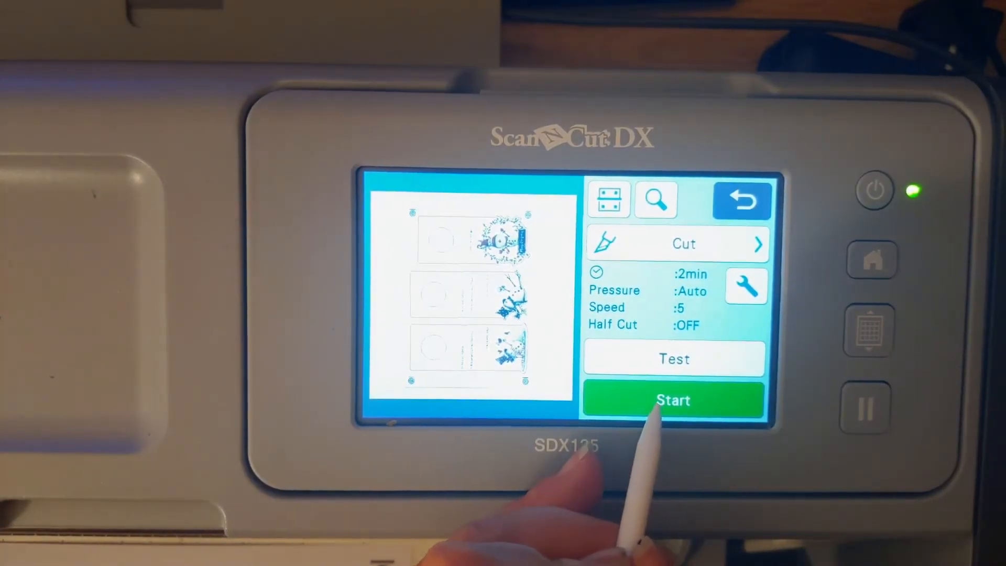
pyautogui.click(661, 404)
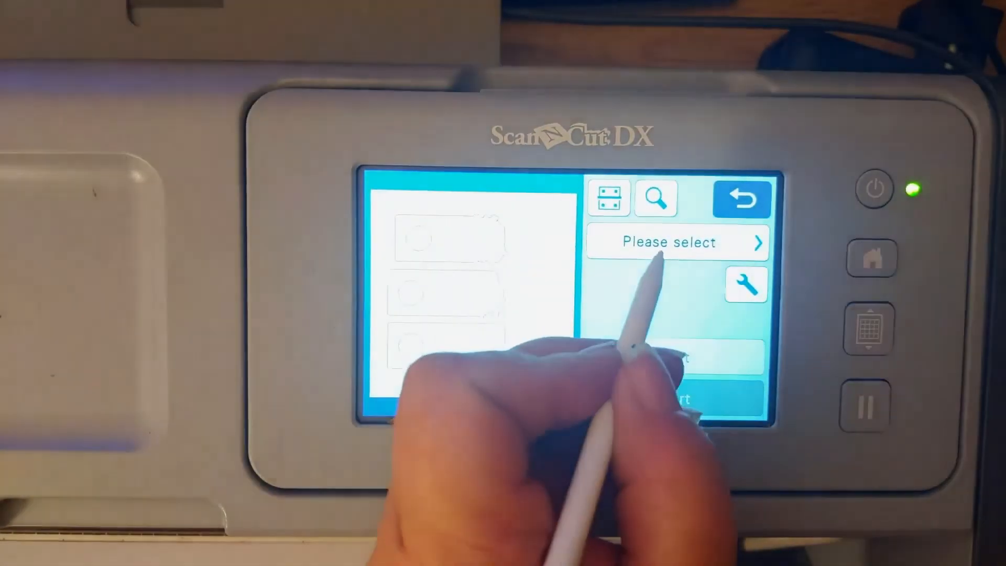
pyautogui.click(652, 241)
pyautogui.click(449, 254)
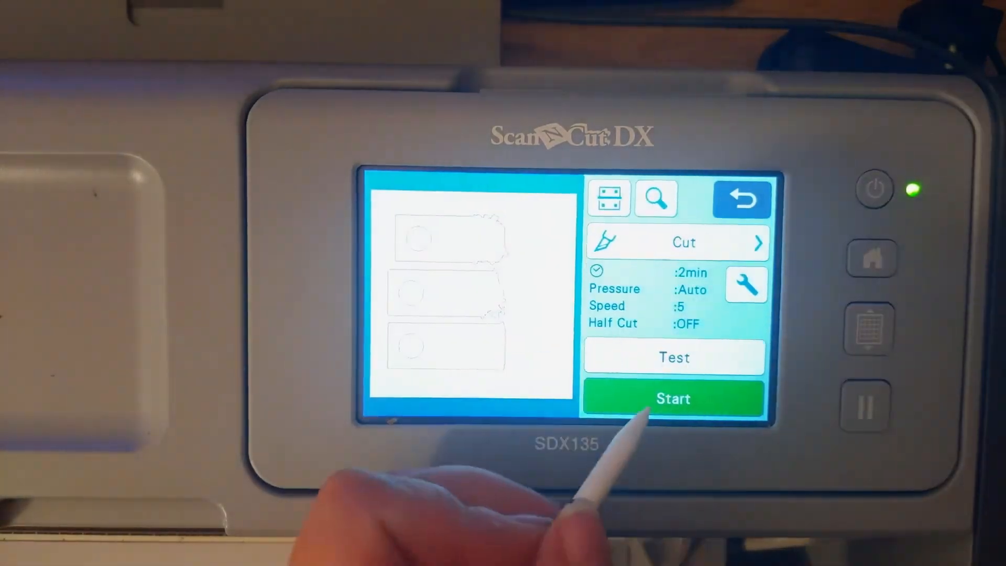
pyautogui.click(637, 413)
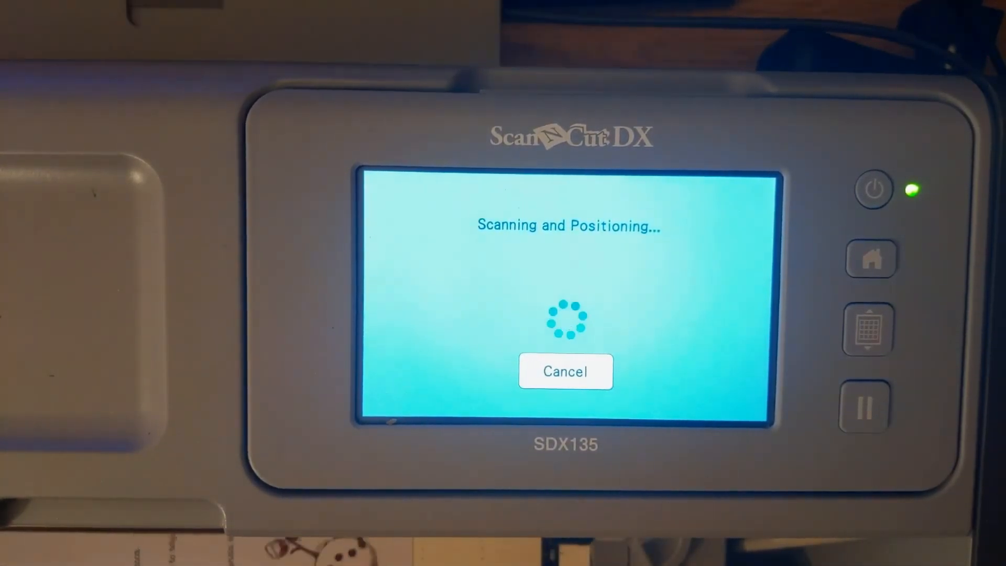